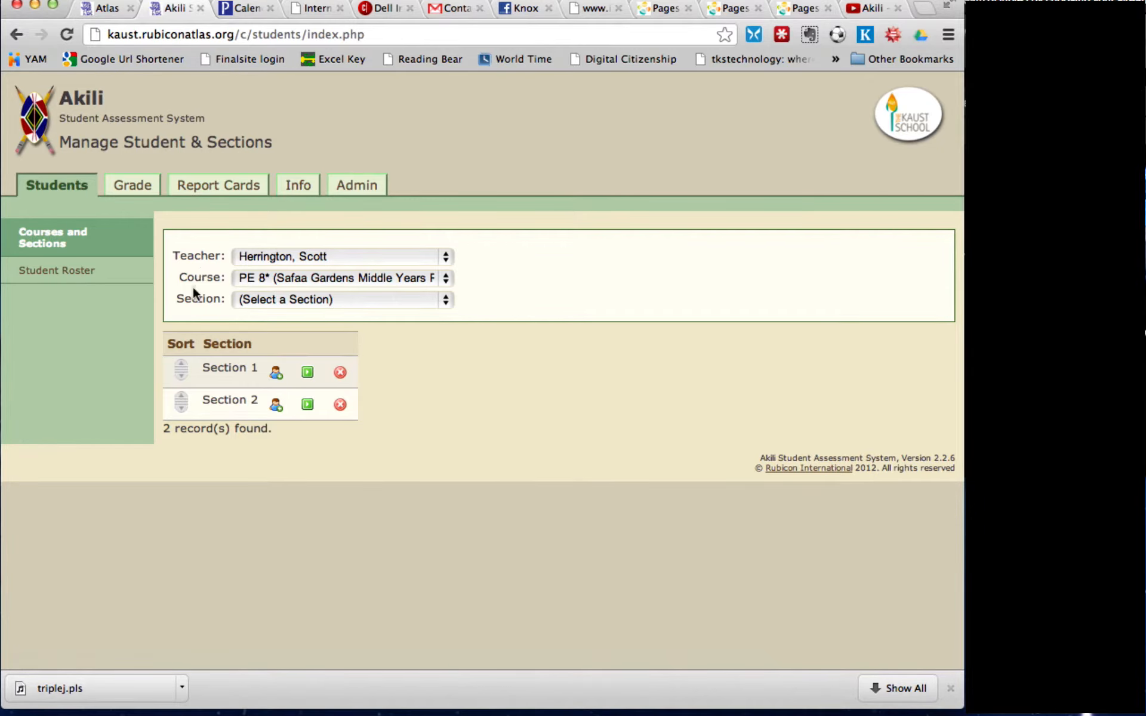
Step: Save Section 1's grading preferences with No Grade as the default assignment scheme and Levels: 0-10 as the default standards scheme
left_click(309, 374)
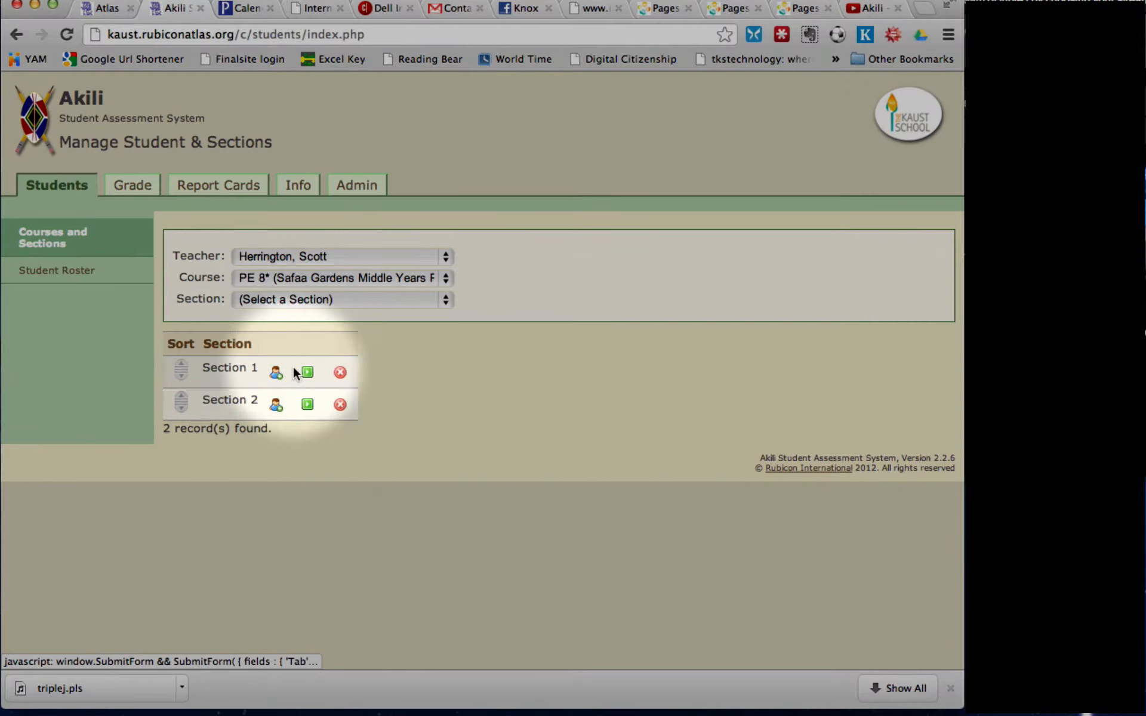
left_click(307, 372)
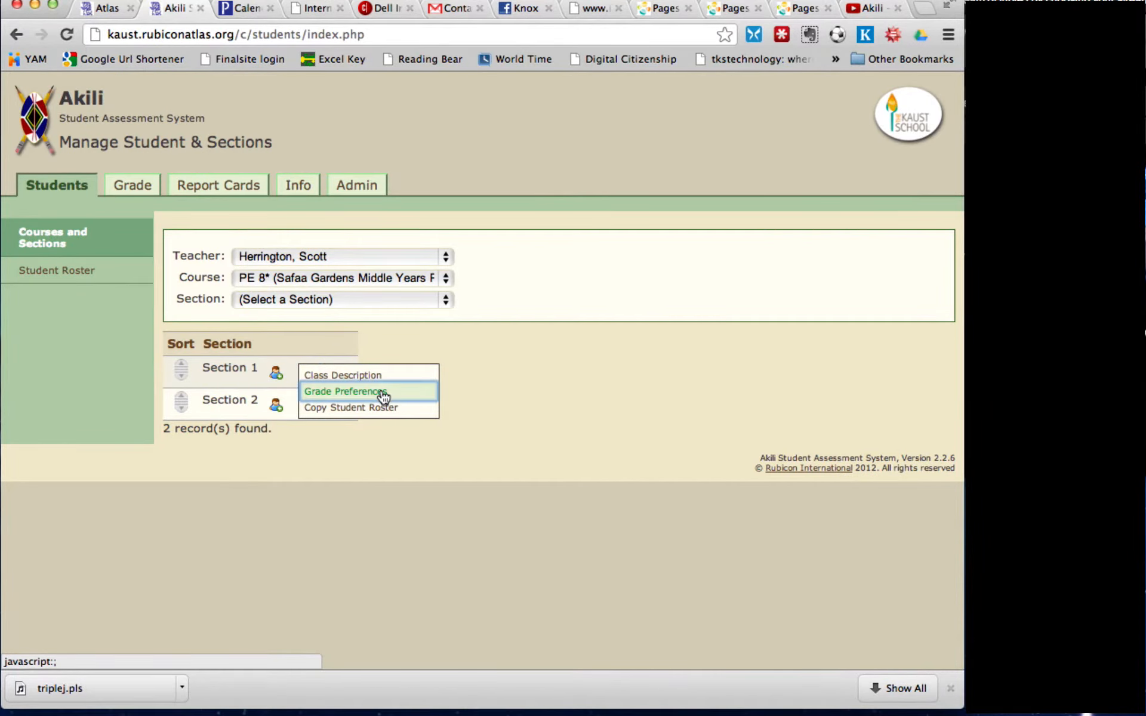
left_click(382, 392)
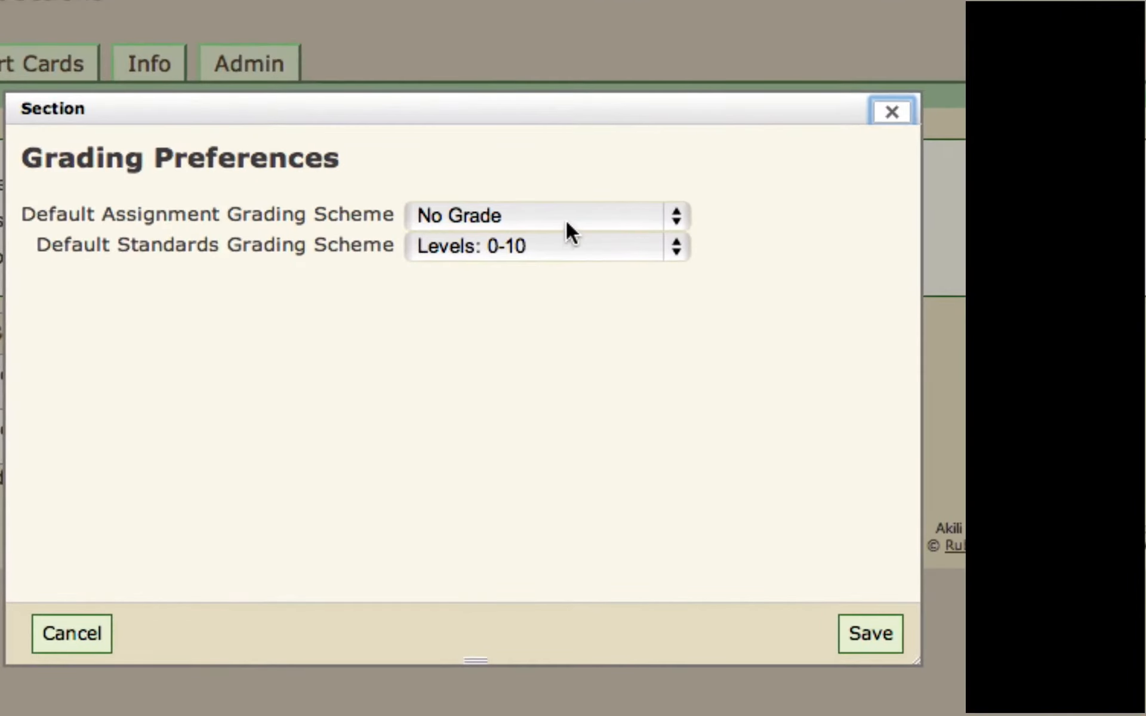
left_click(568, 229)
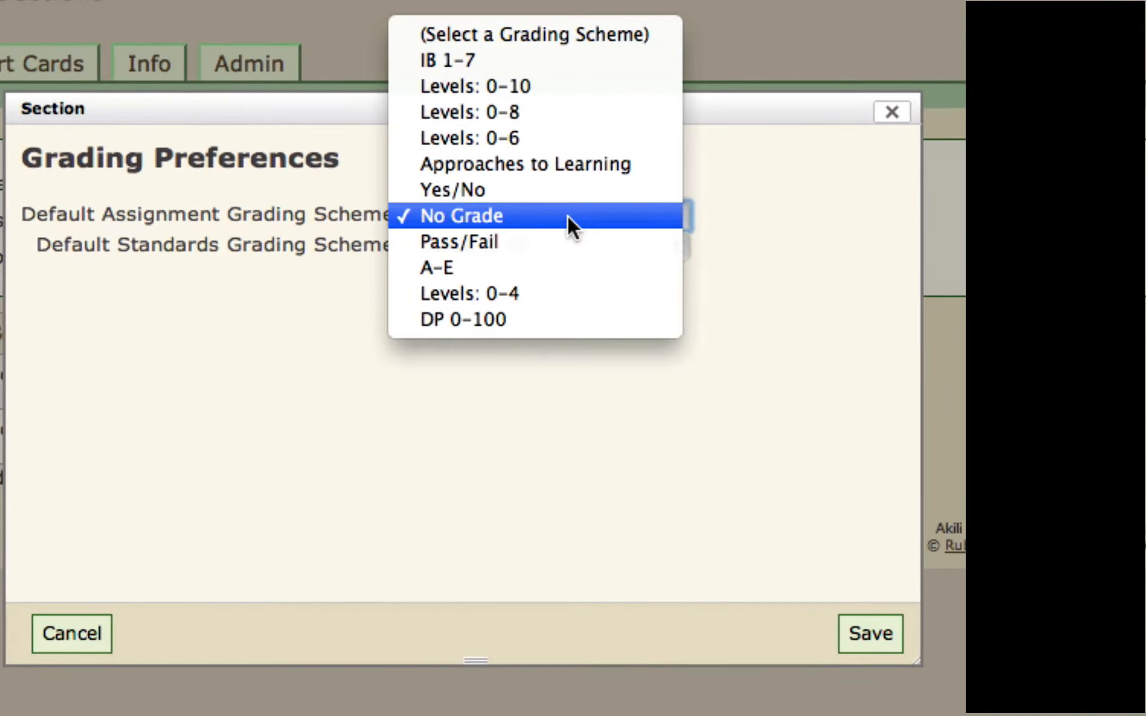
left_click(567, 216)
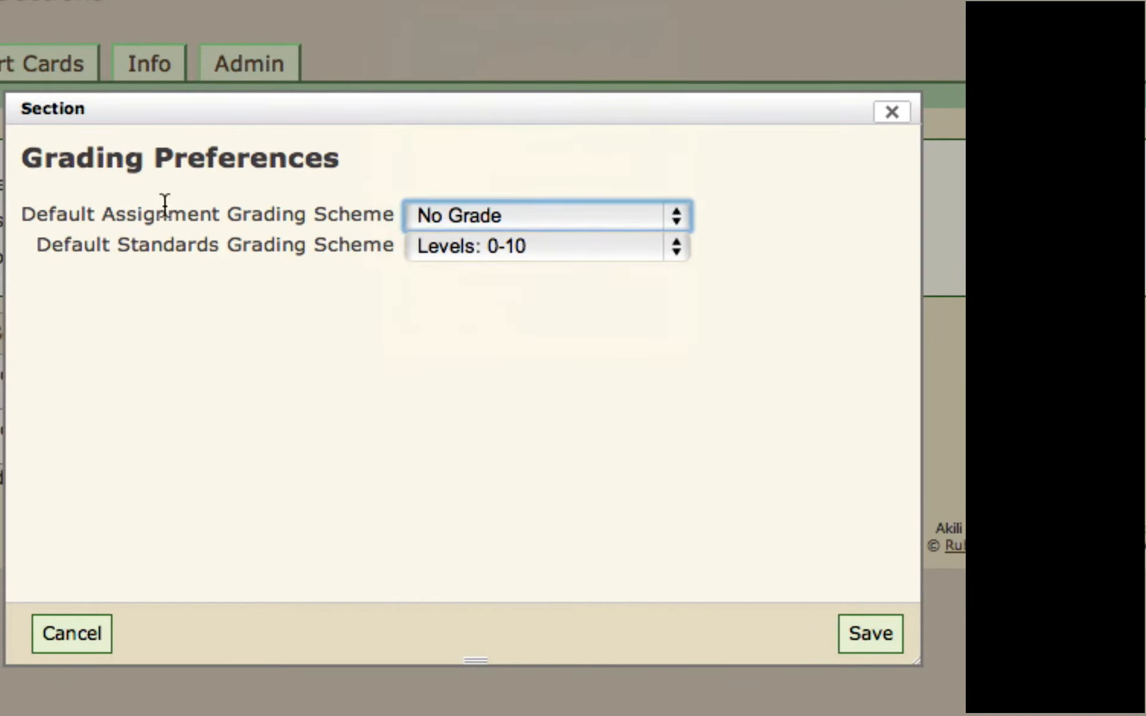
left_click(526, 245)
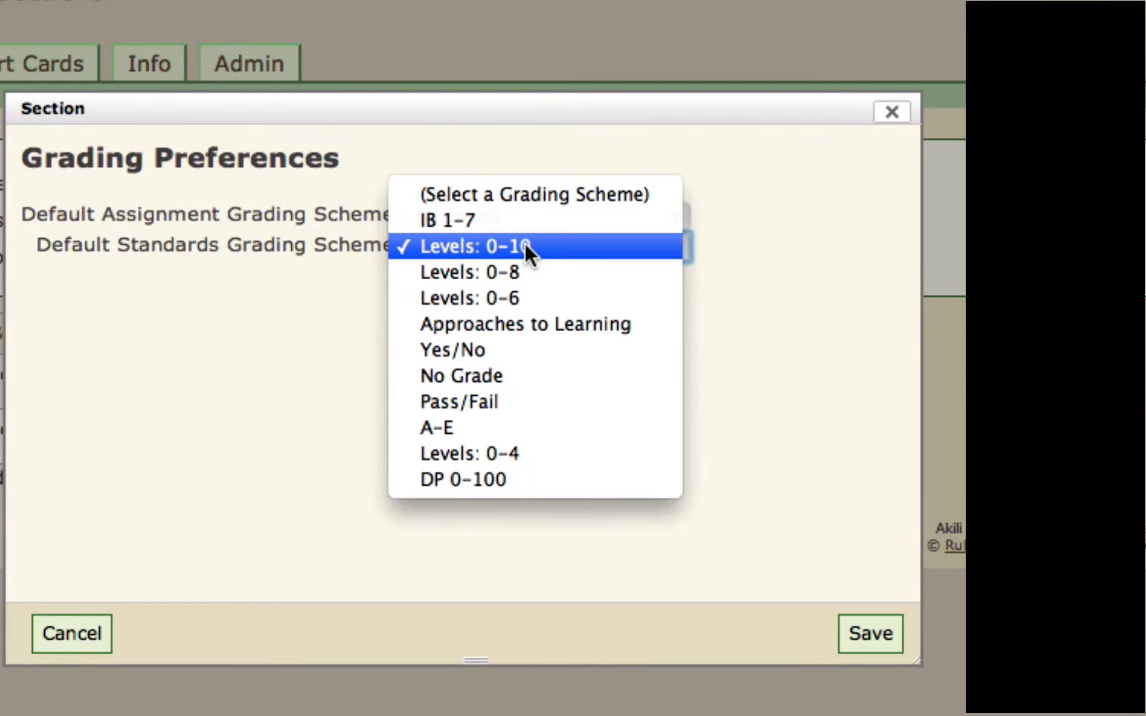
left_click(524, 244)
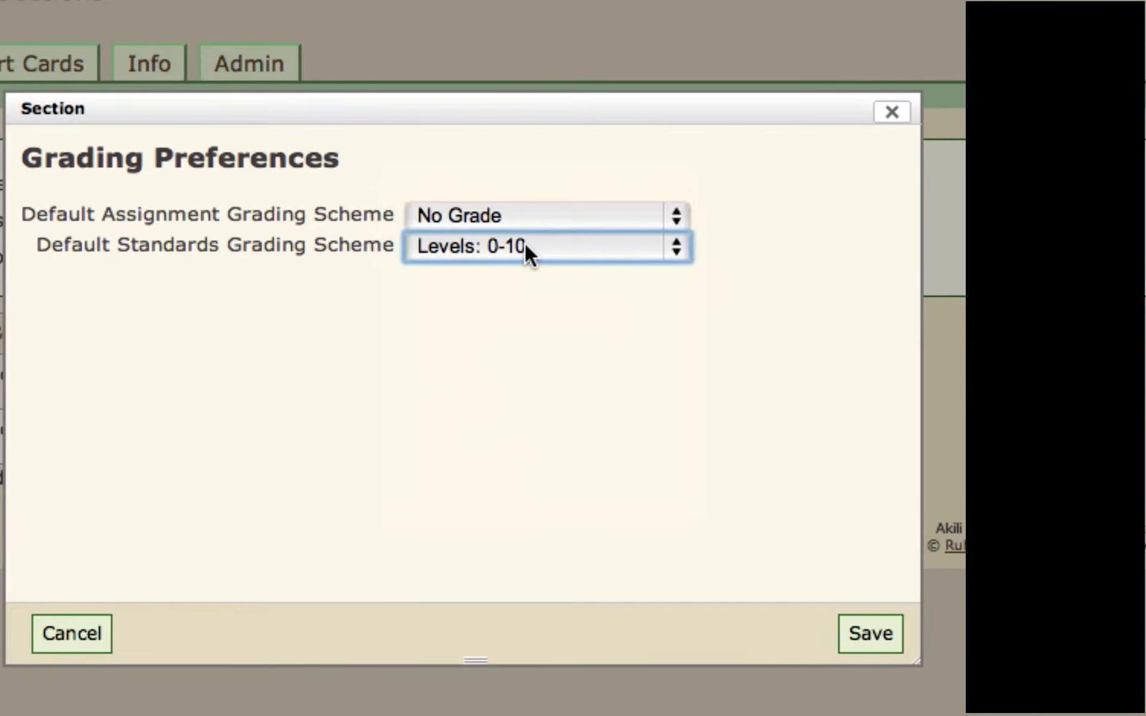
left_click(869, 644)
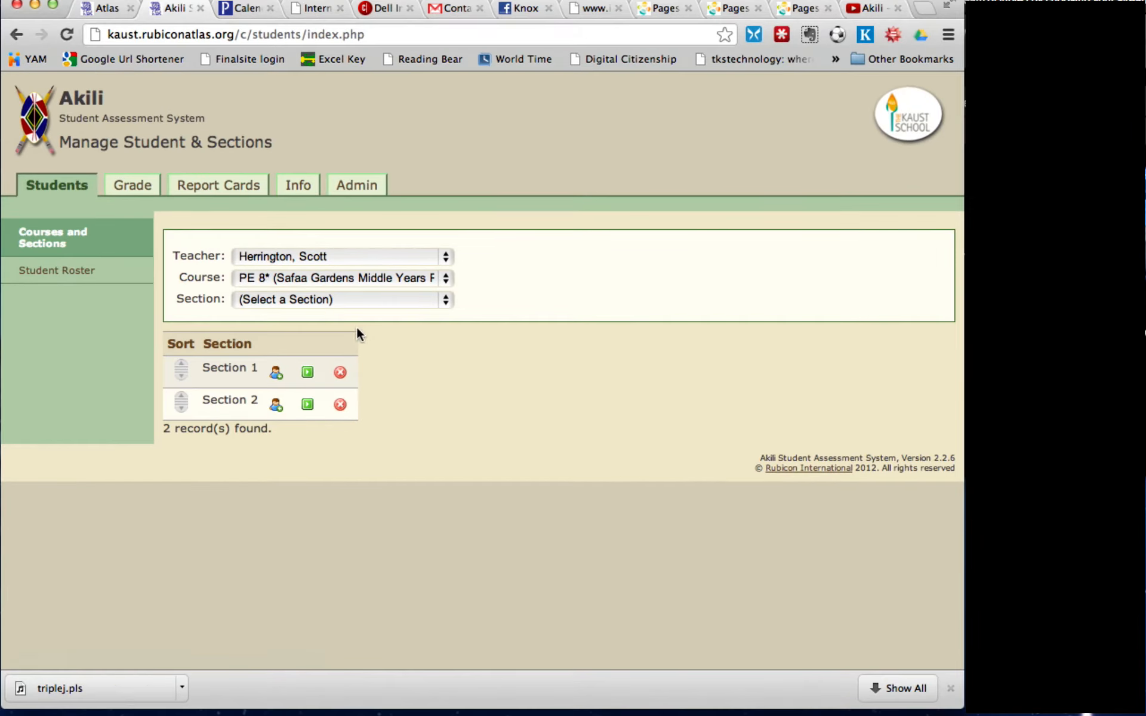
Step: Set Section 2's default assignment grading scheme to No Grade and its default standards scheme to Levels: 0-10, and save
left_click(308, 406)
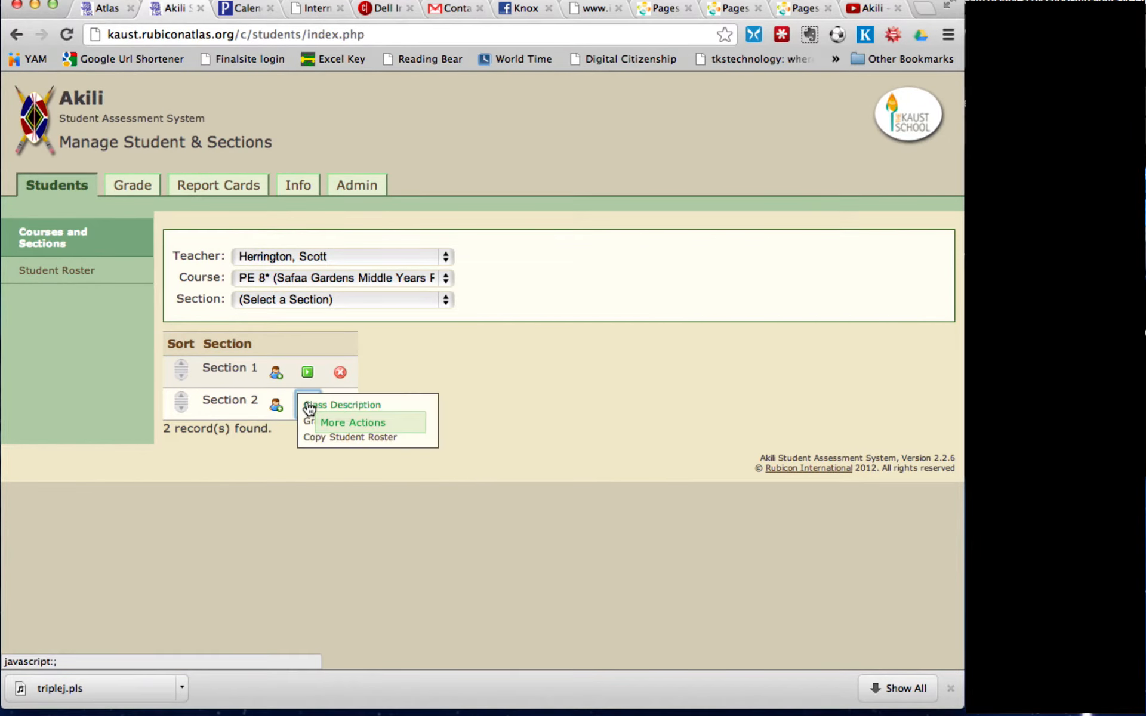
left_click(328, 423)
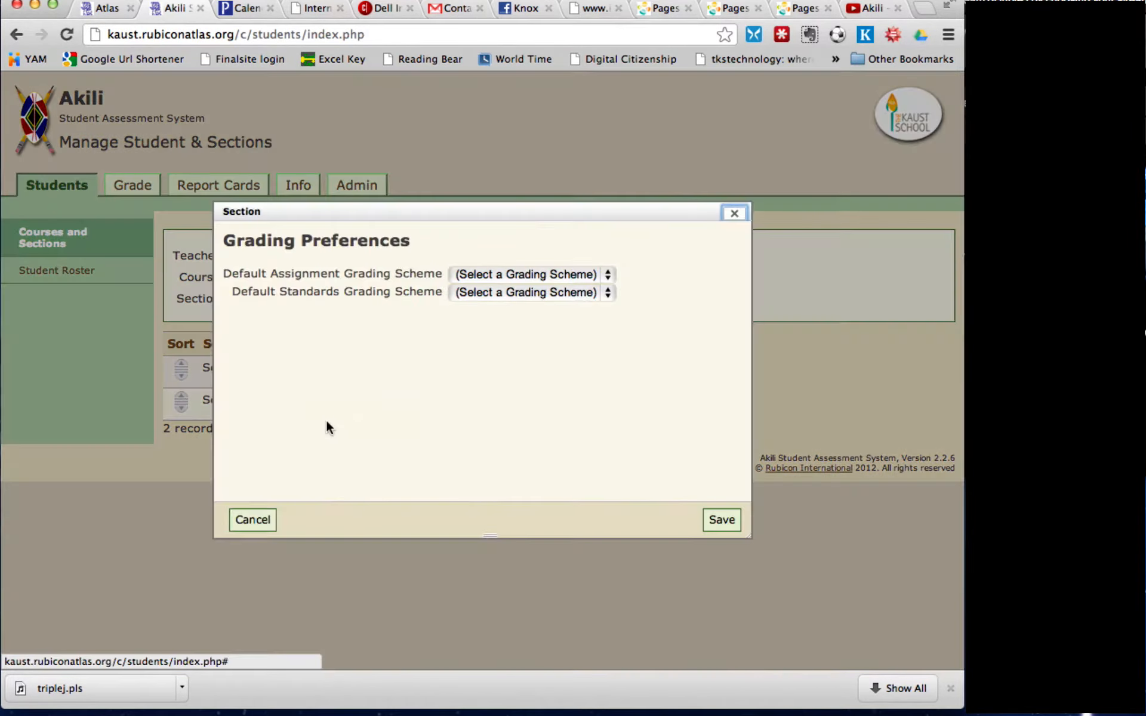
left_click(519, 274)
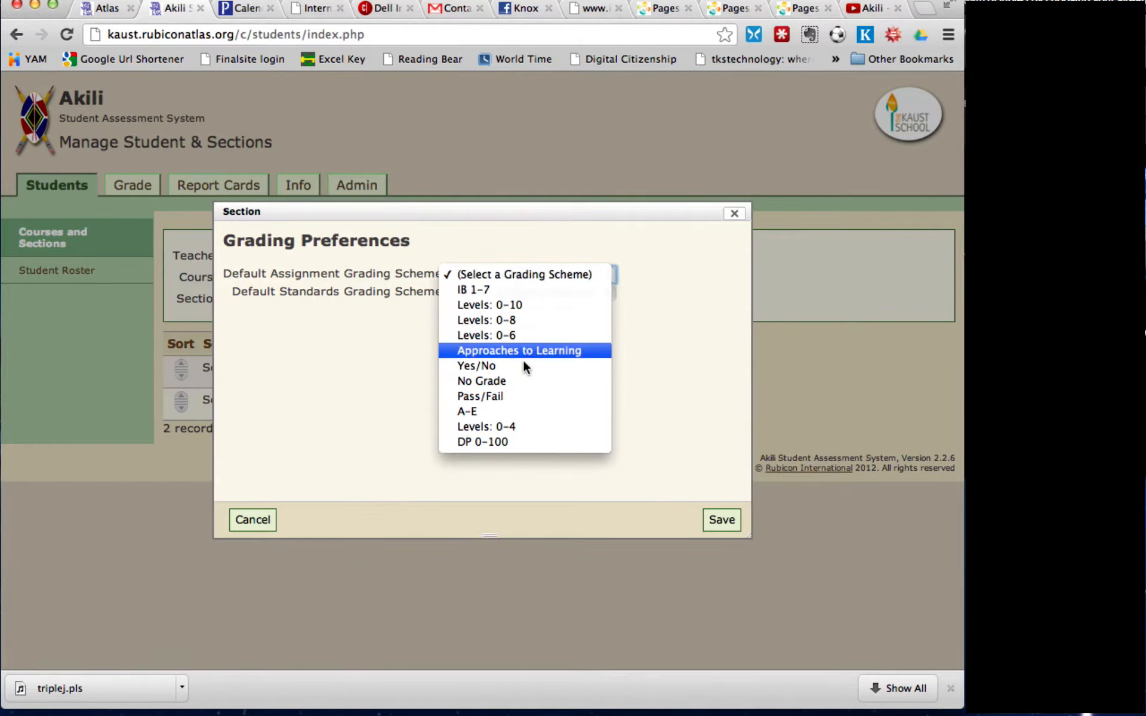
left_click(518, 380)
left_click(517, 291)
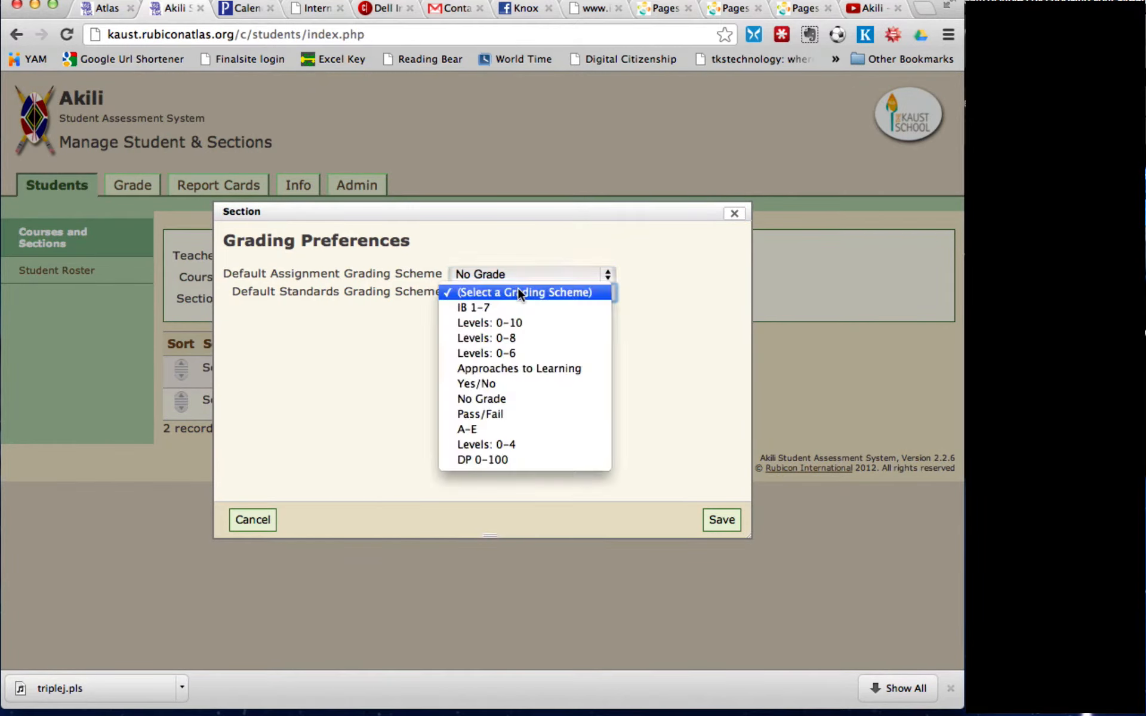
left_click(517, 324)
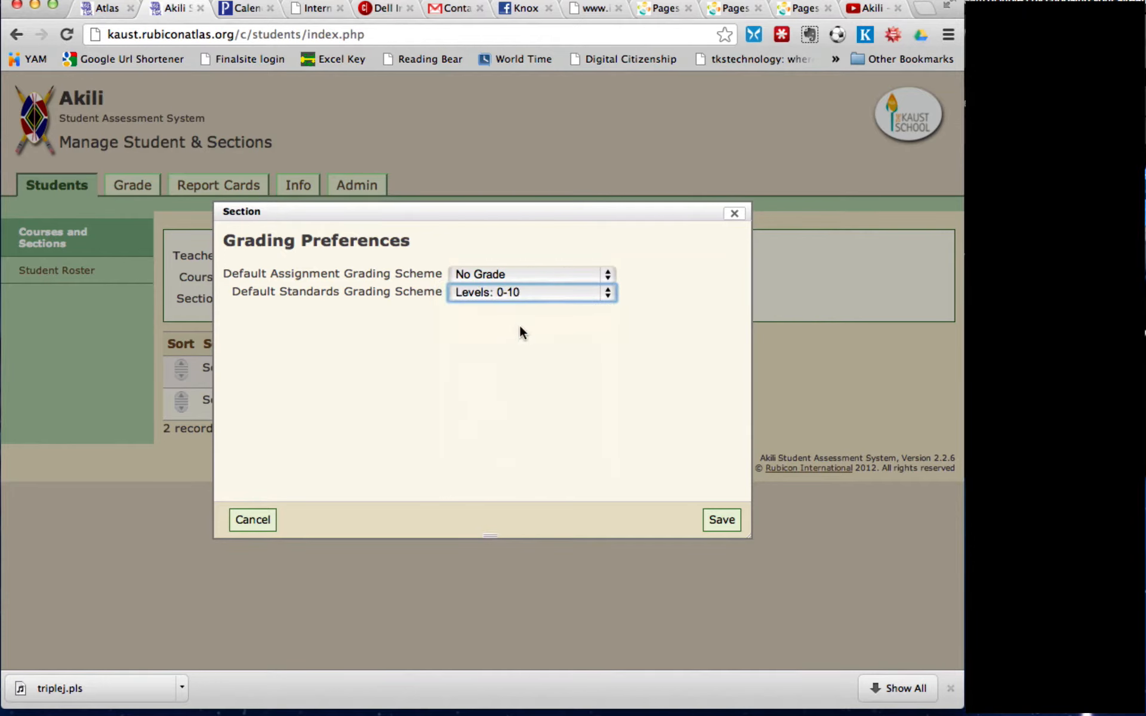
left_click(722, 520)
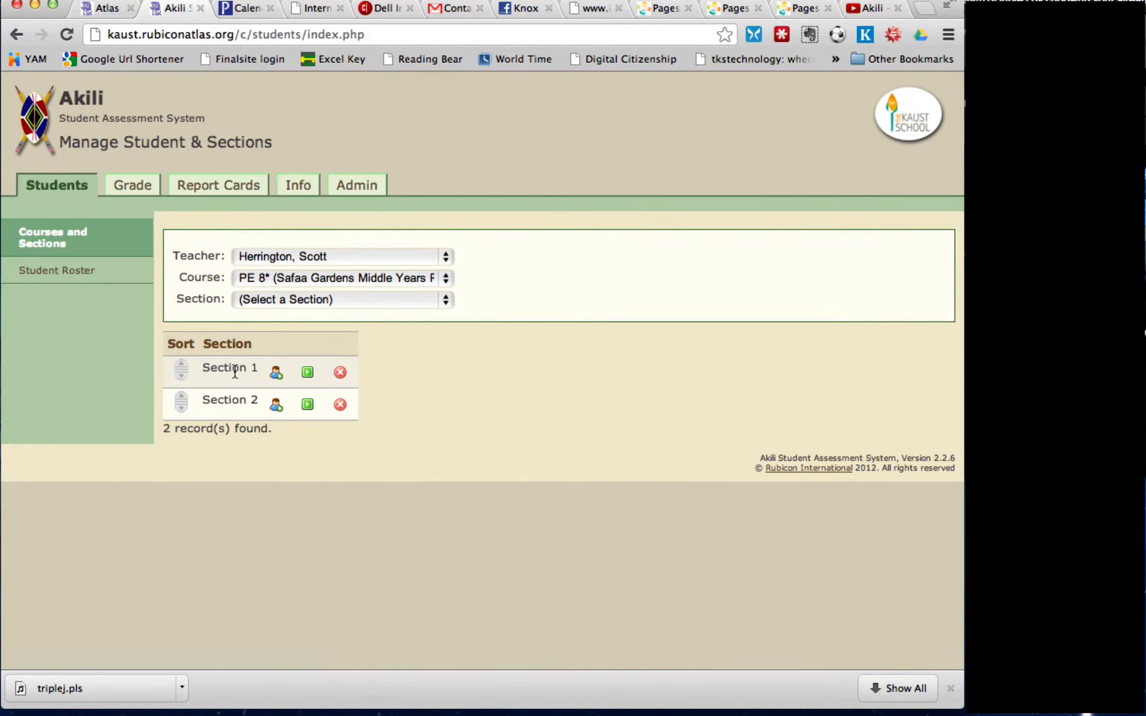
Step: Switch to the PE 10* course, then review and save the grading preferences of its Section 1
left_click(447, 278)
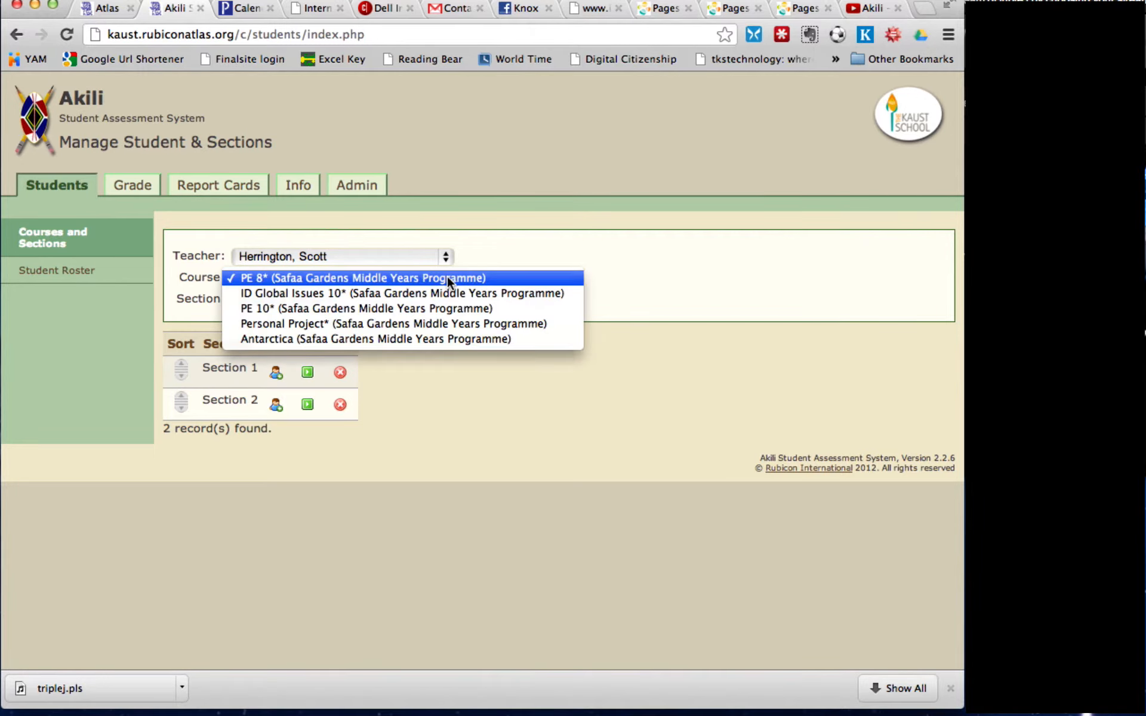
left_click(443, 308)
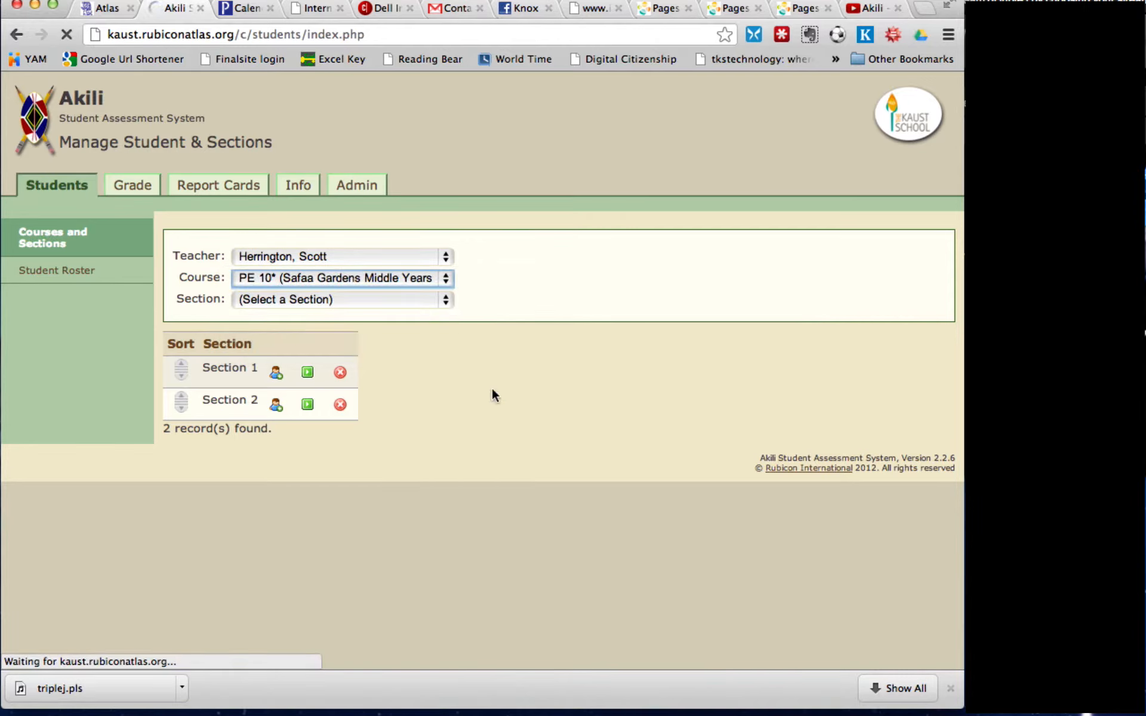
left_click(307, 371)
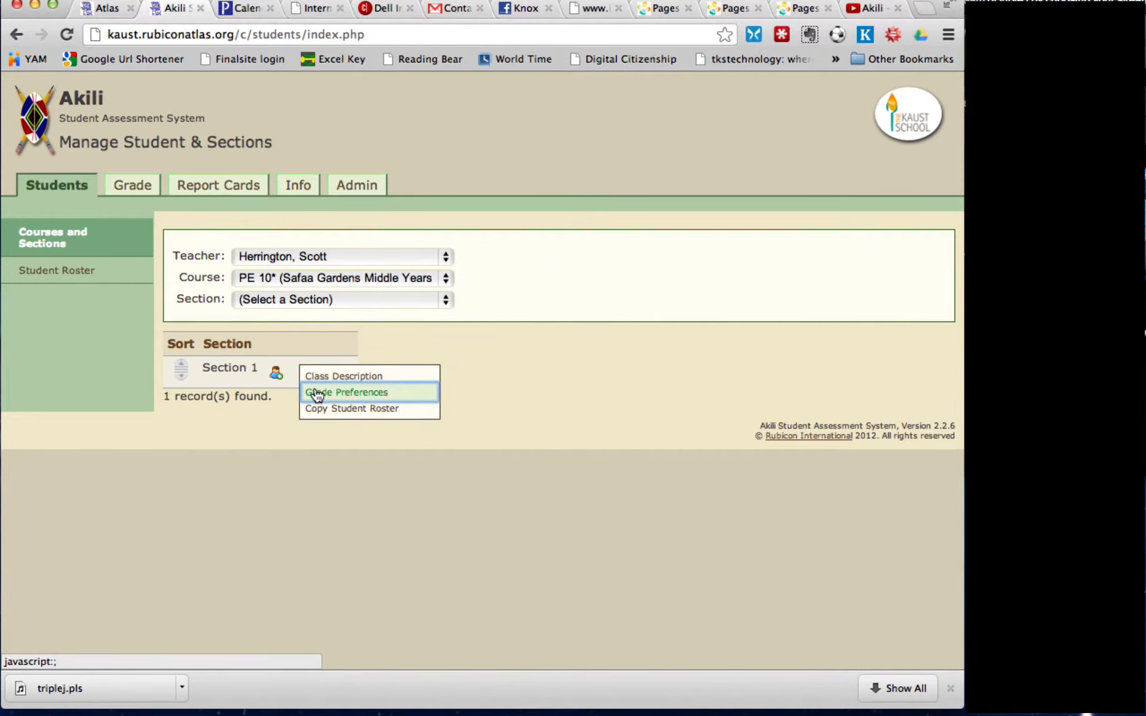
left_click(319, 394)
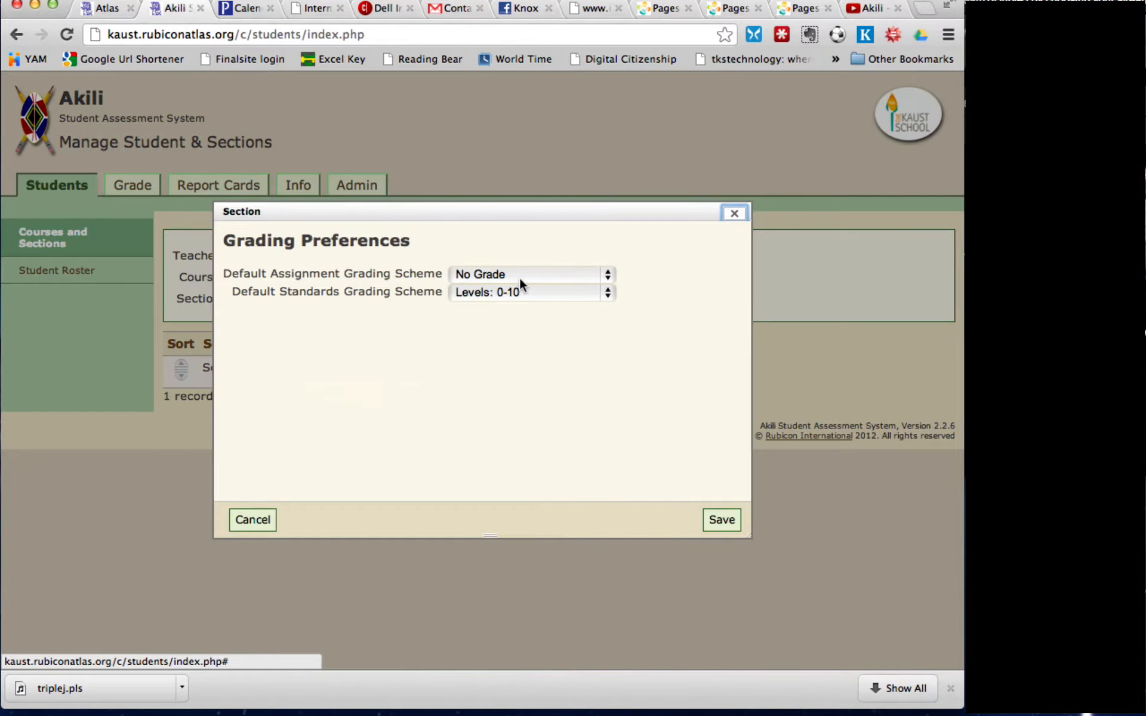
left_click(722, 521)
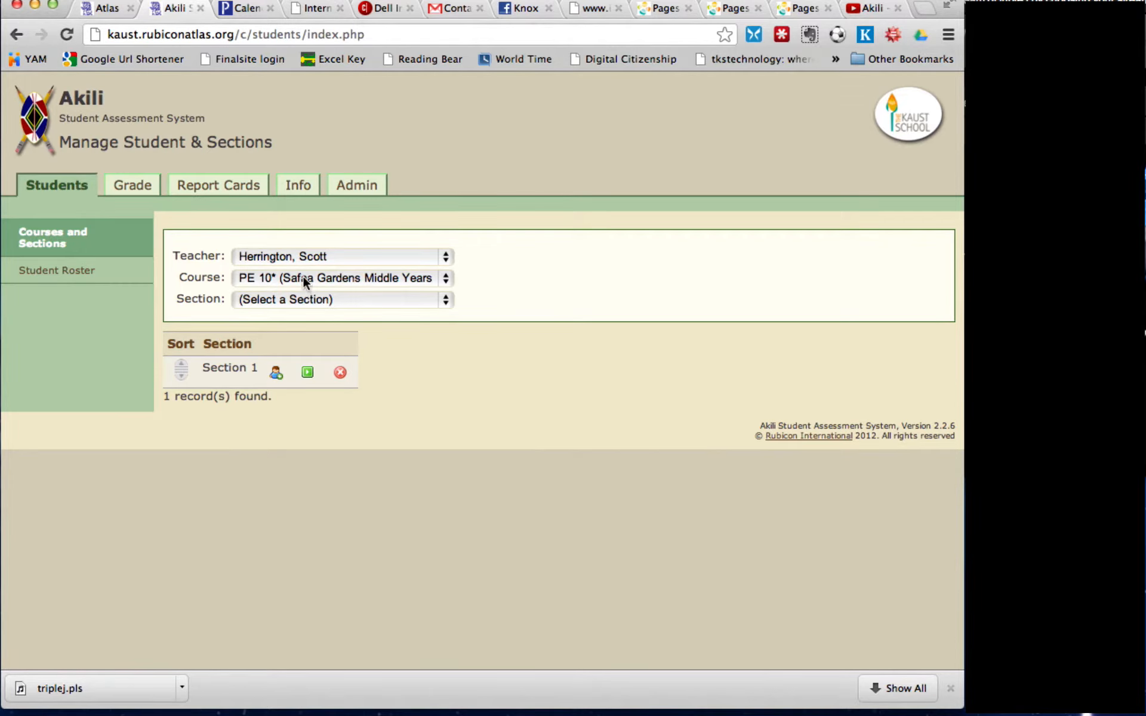
Step: Open the grading page and filter the grades to Section 1 of the PE 8* course
left_click(135, 186)
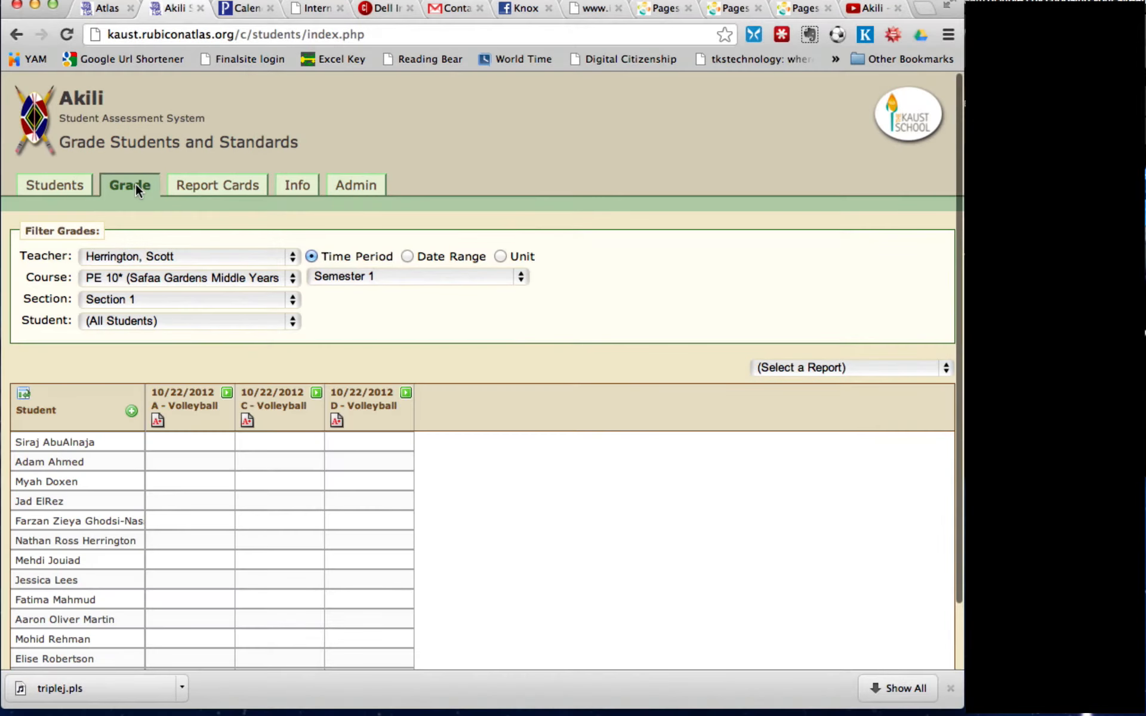
scroll(496, 498, "down", 5)
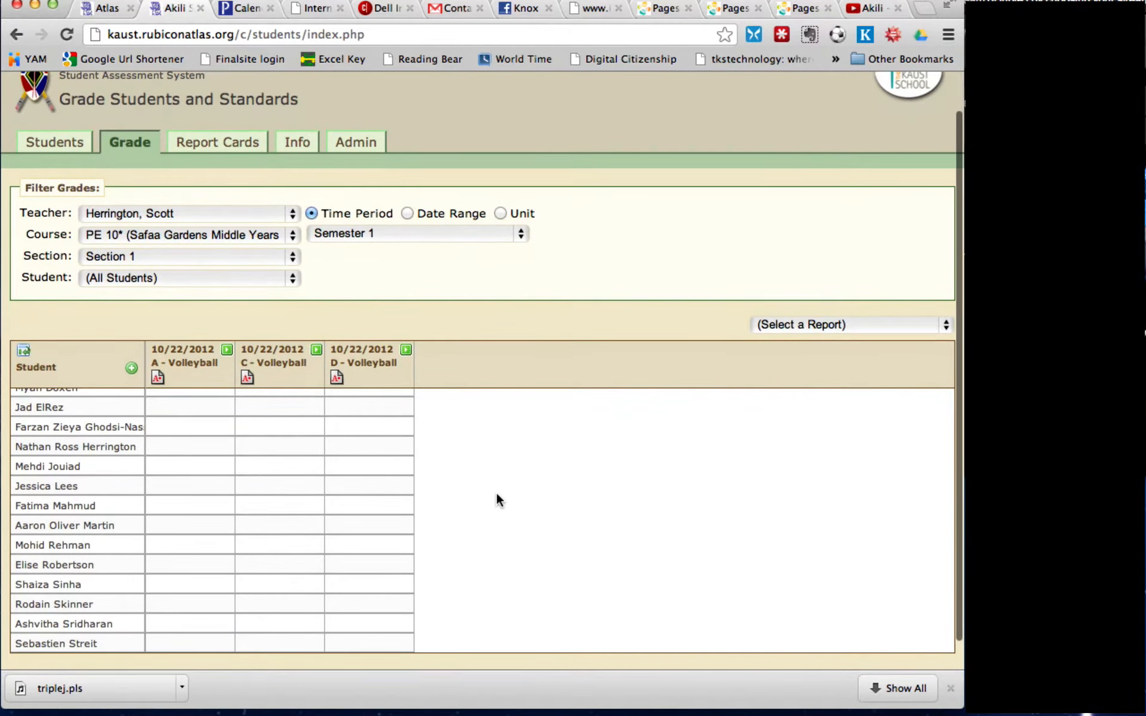
scroll(177, 536, "up", 4)
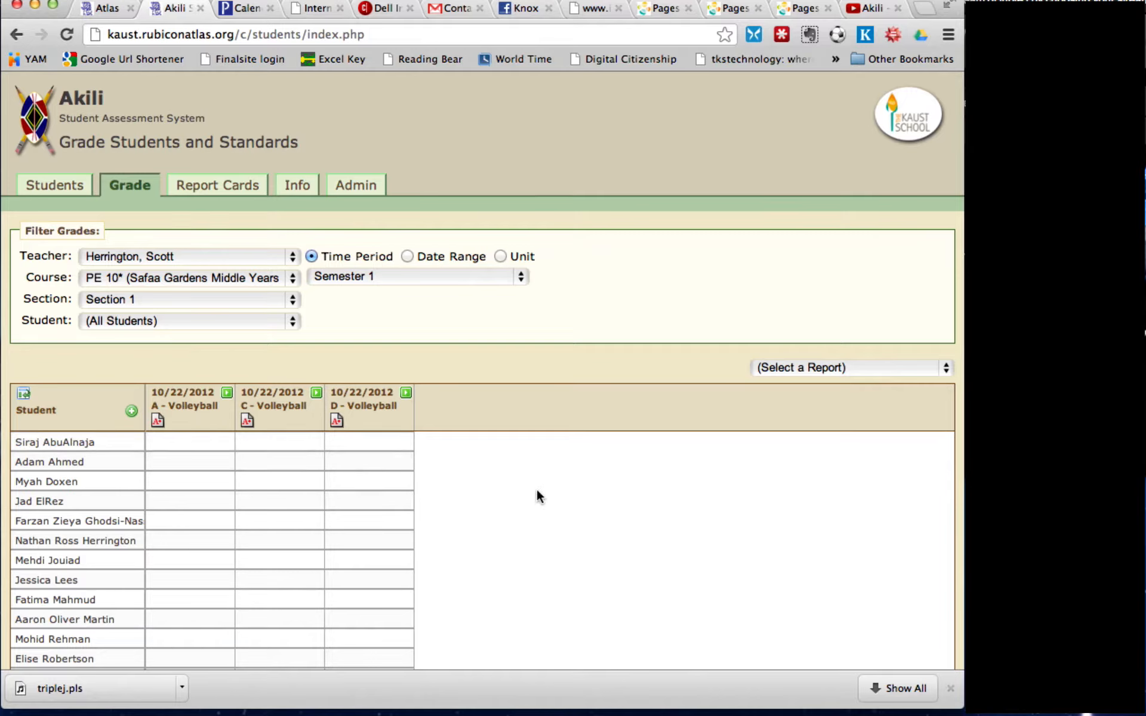
left_click(297, 278)
left_click(247, 249)
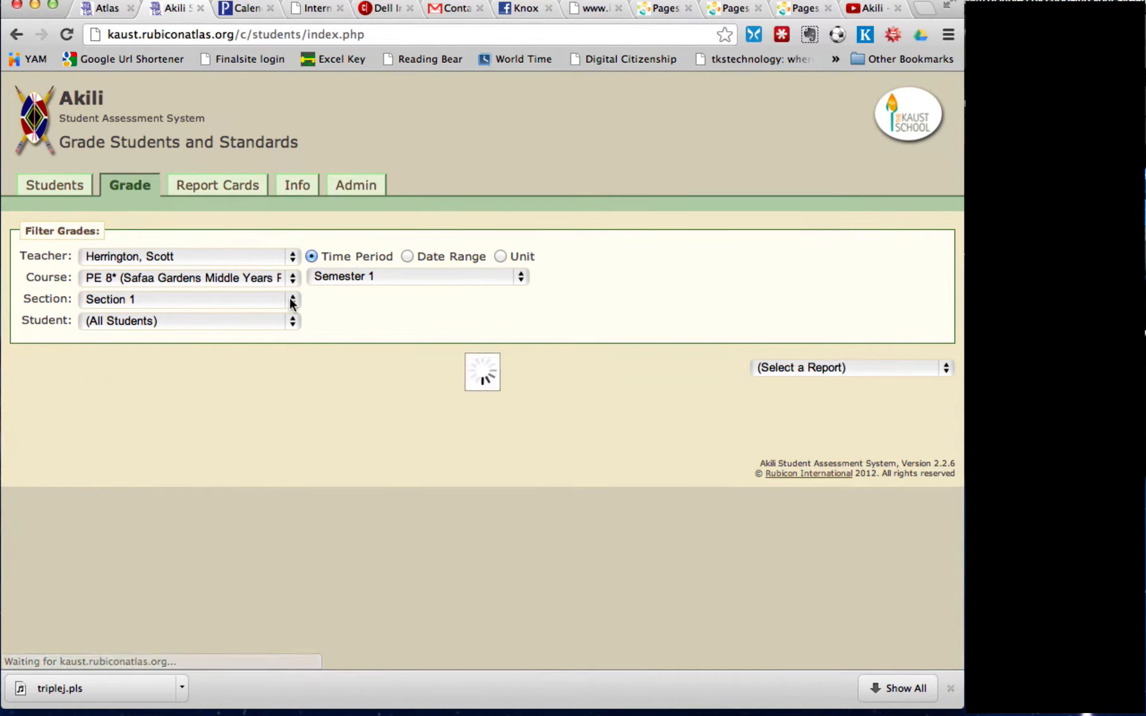
left_click(293, 300)
left_click(292, 300)
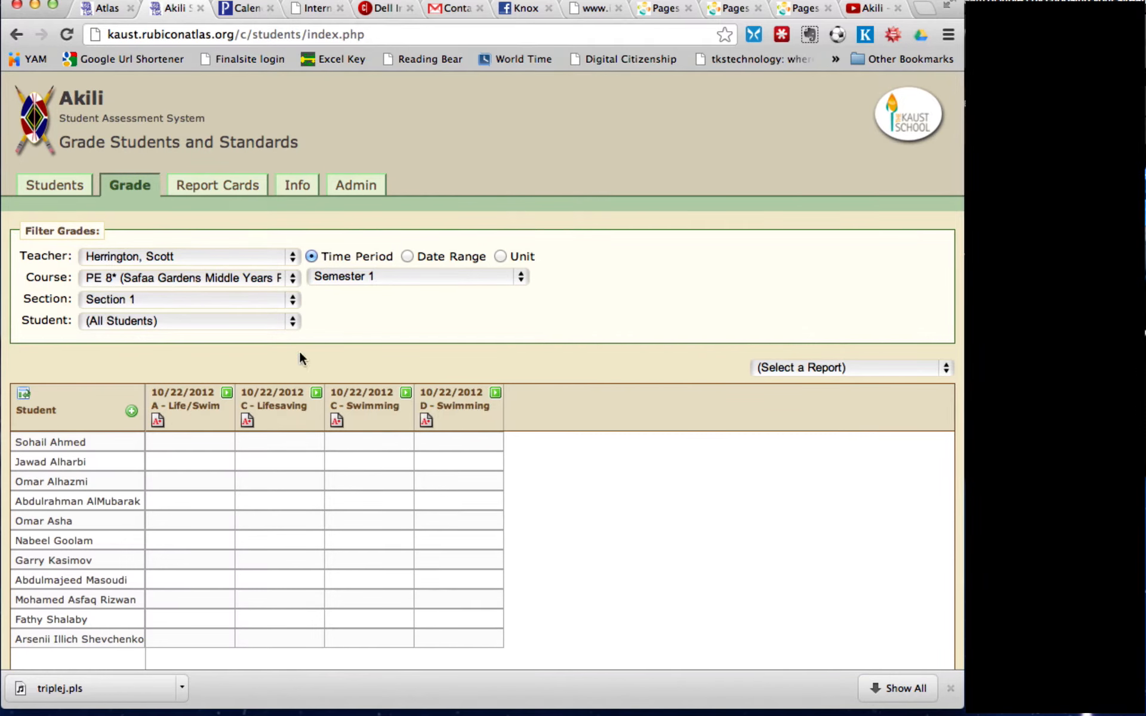
Step: Start a new assignment named Volleyball and link it to the Volleyball unit
mouse_move(473, 409)
left_click(132, 411)
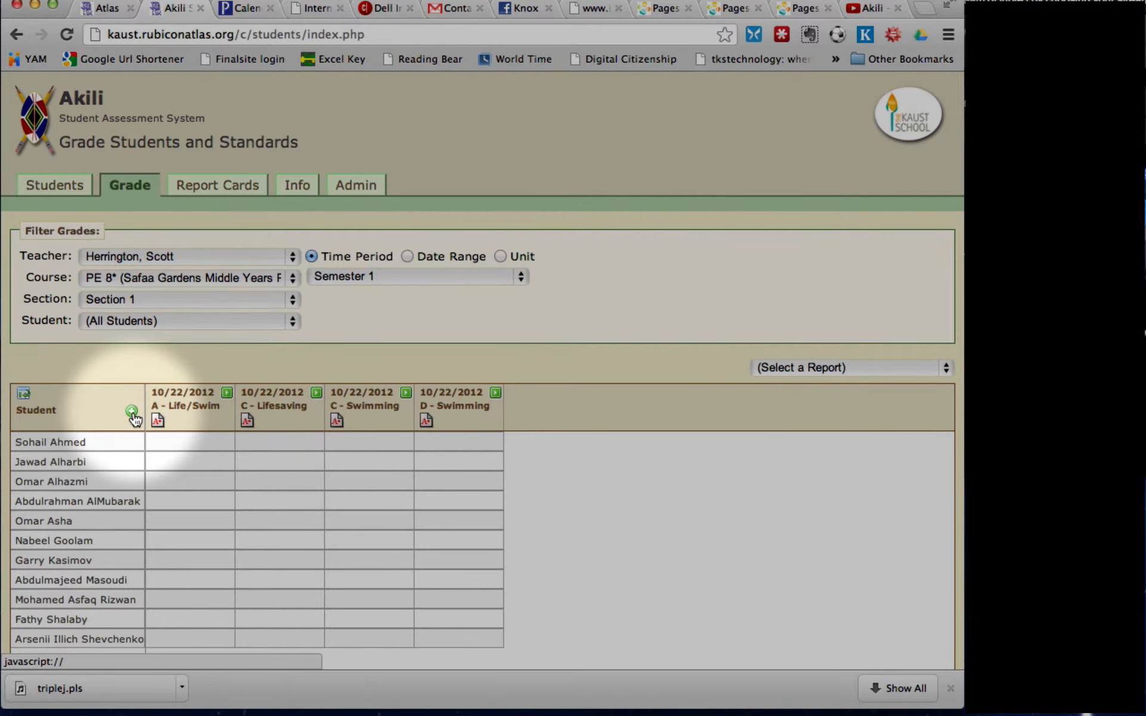
left_click(132, 412)
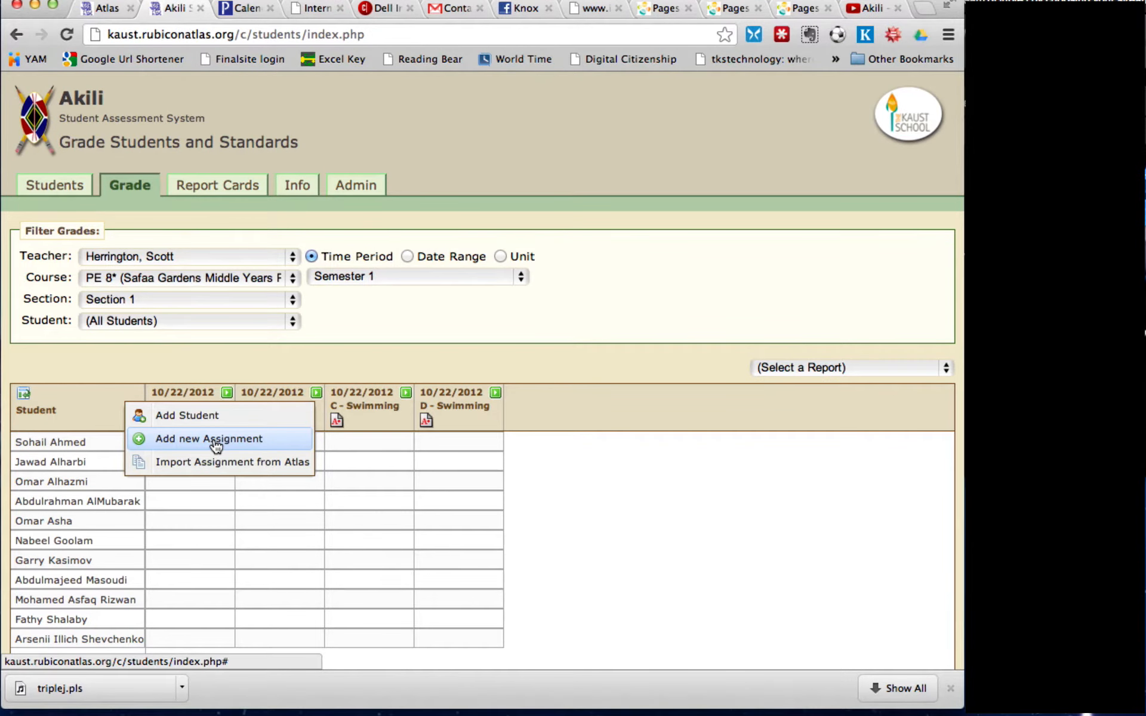
left_click(215, 445)
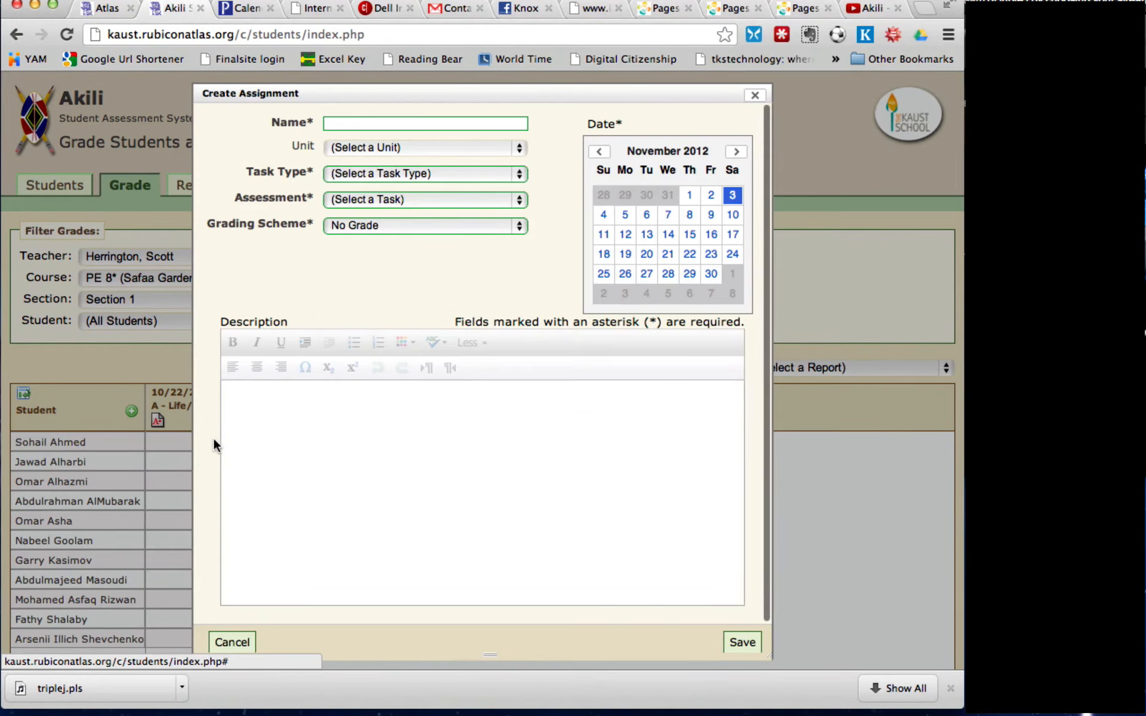
left_click(371, 124)
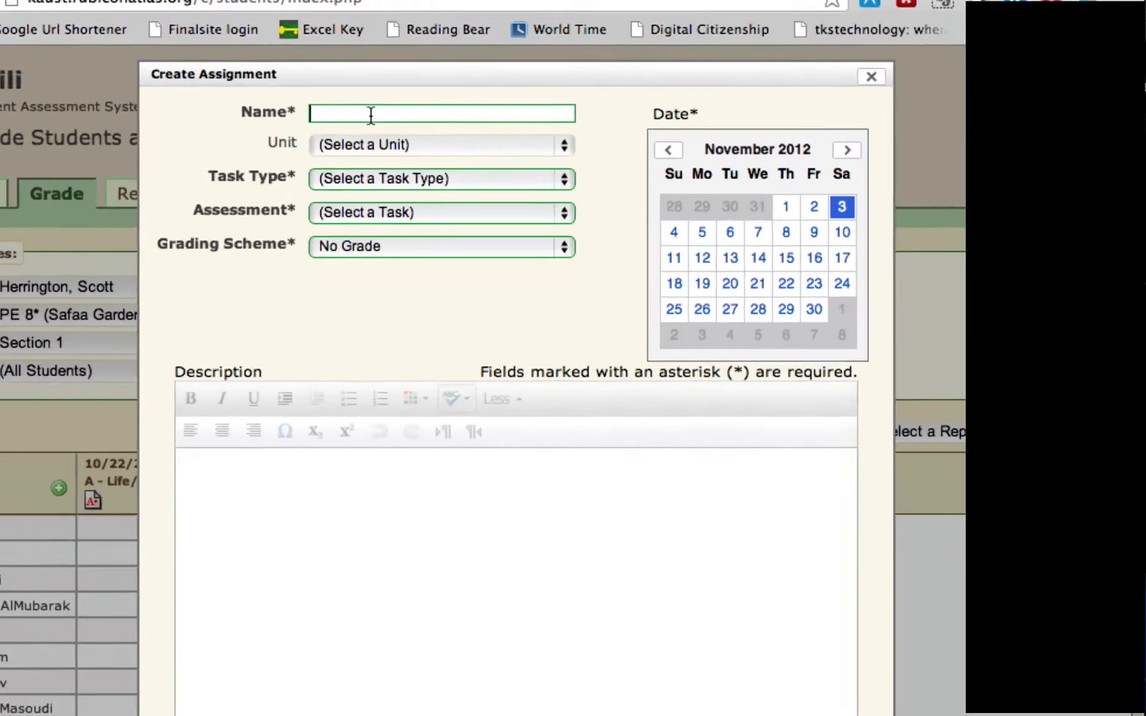
type("Voll")
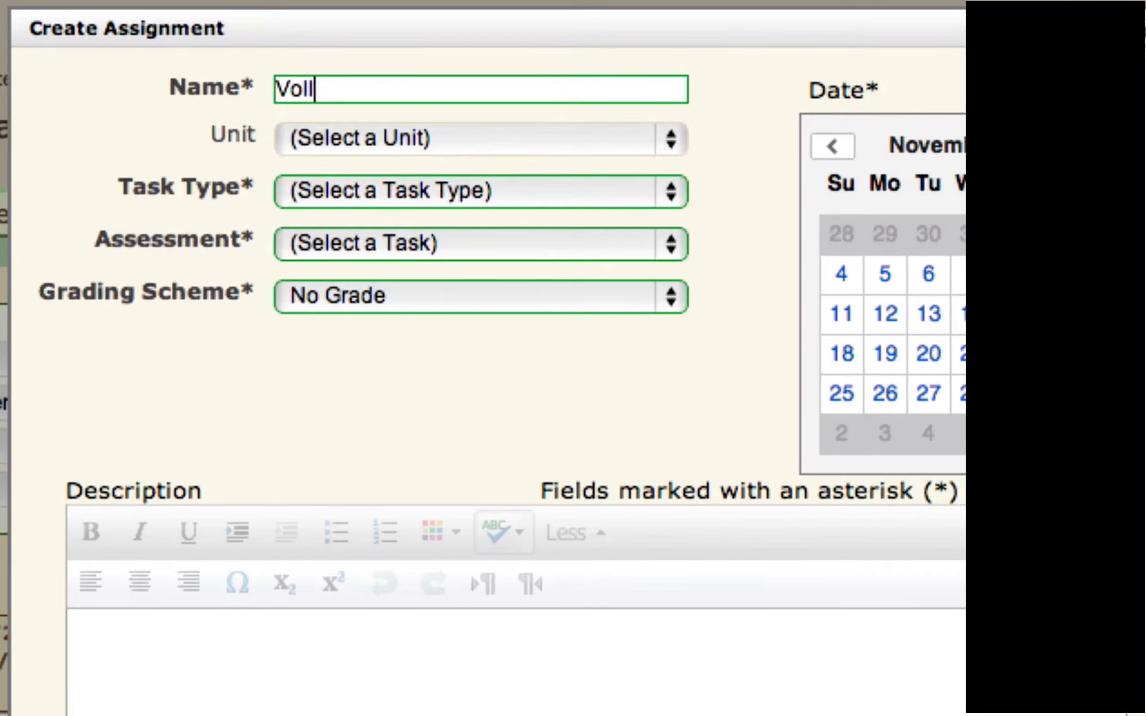
type("eyball")
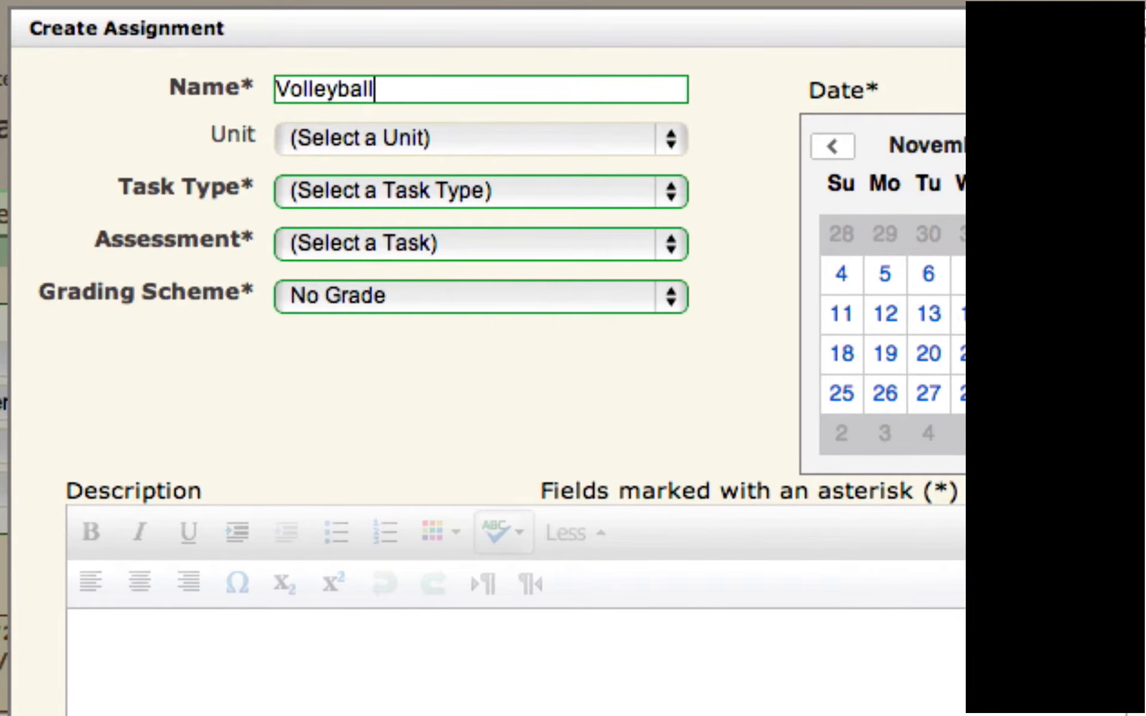
left_click(427, 135)
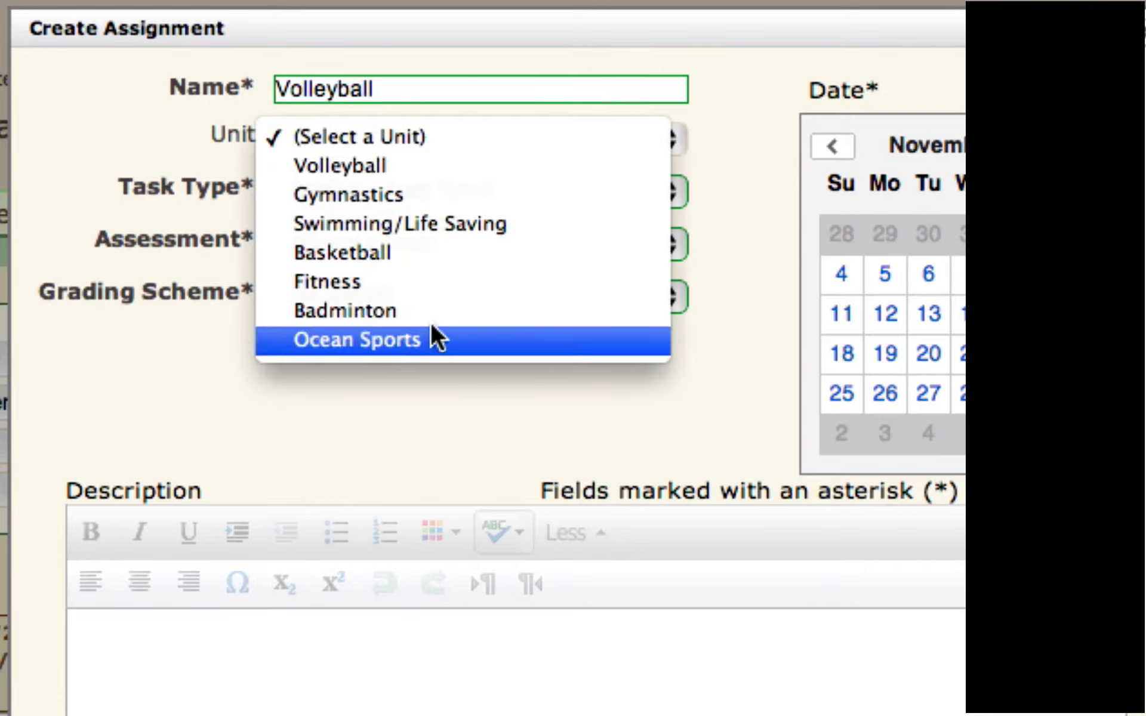
left_click(432, 170)
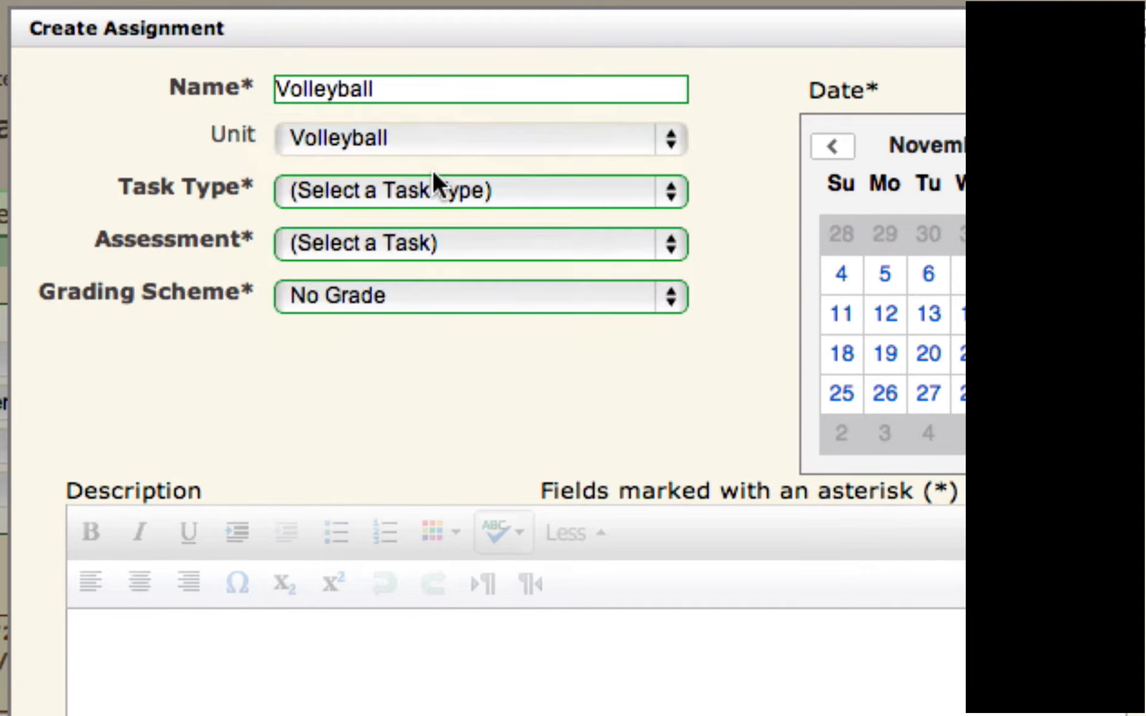
Step: Set the Volleyball assignment's task type to Summative and its assessment to Performance Assessment, keeping the No Grade scheme
left_click(422, 191)
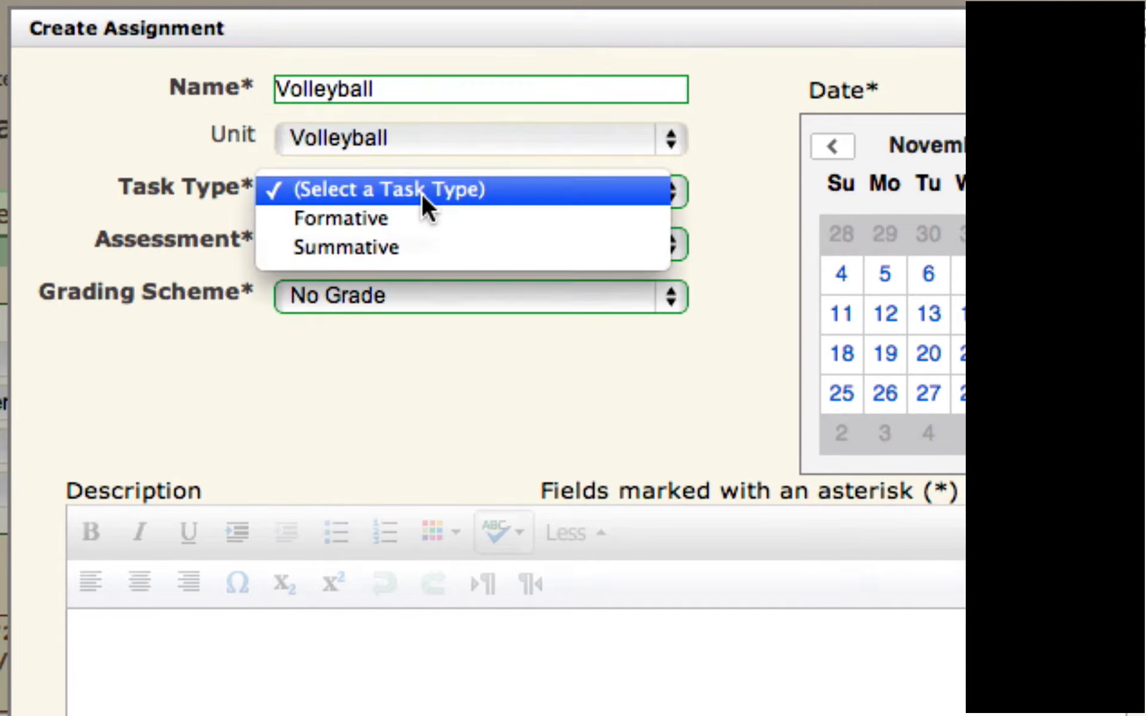
left_click(405, 248)
left_click(402, 243)
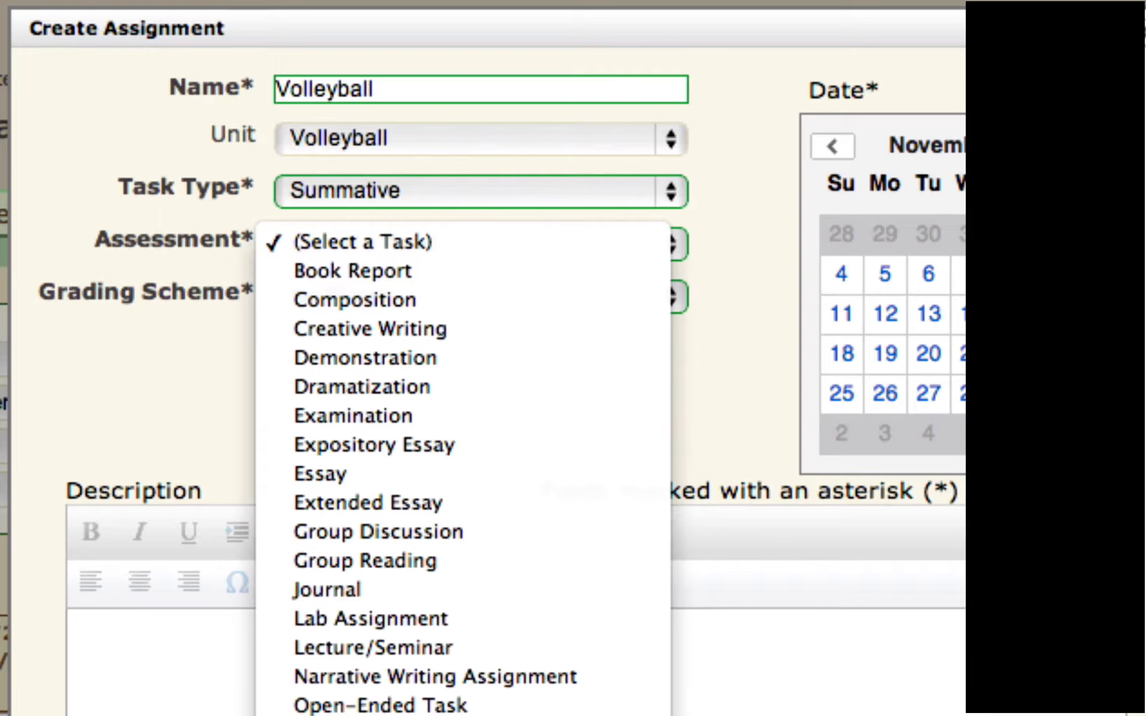
left_click(401, 715)
left_click(432, 298)
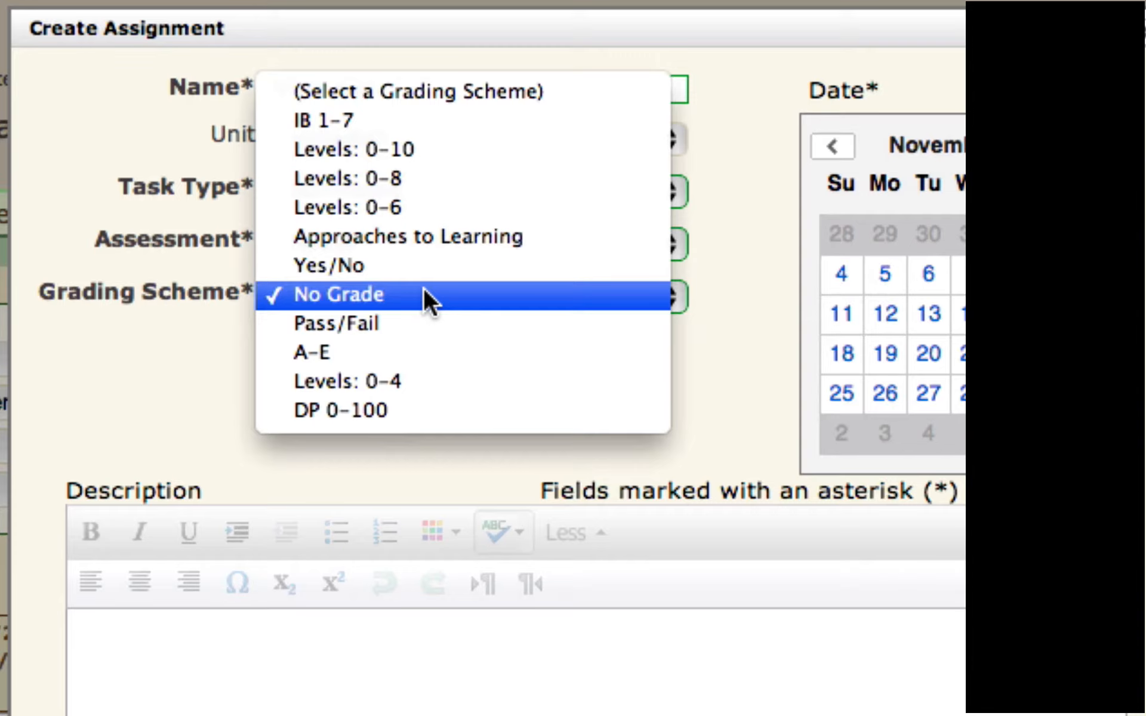
left_click(425, 290)
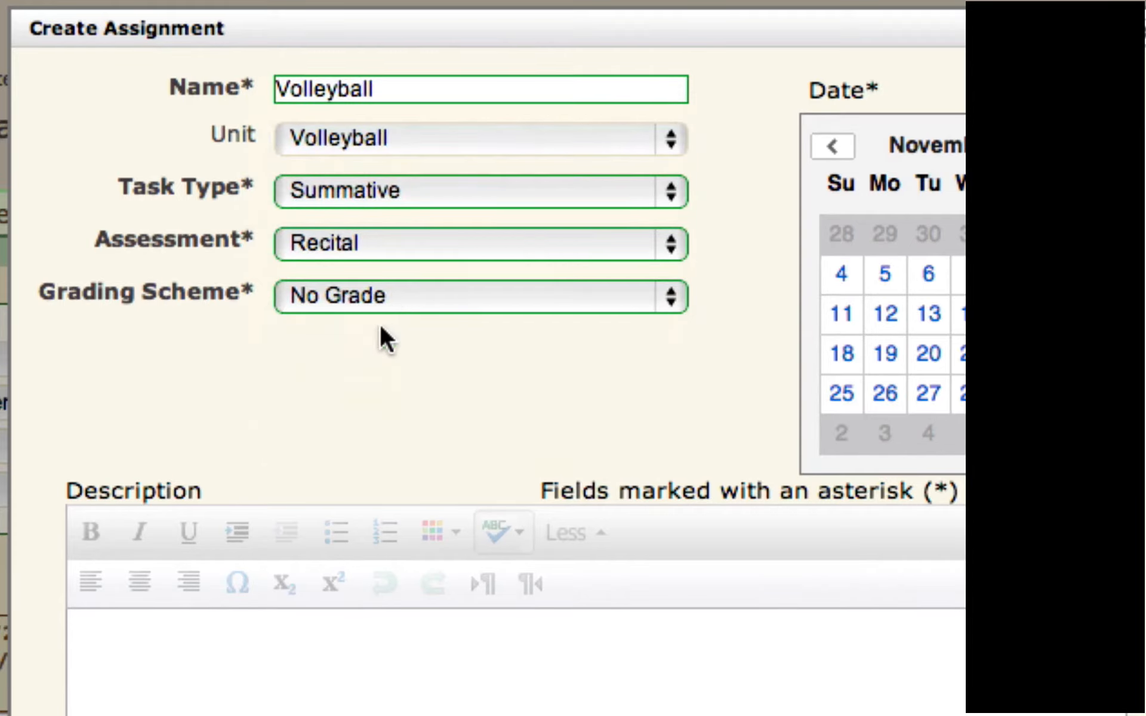
left_click(404, 244)
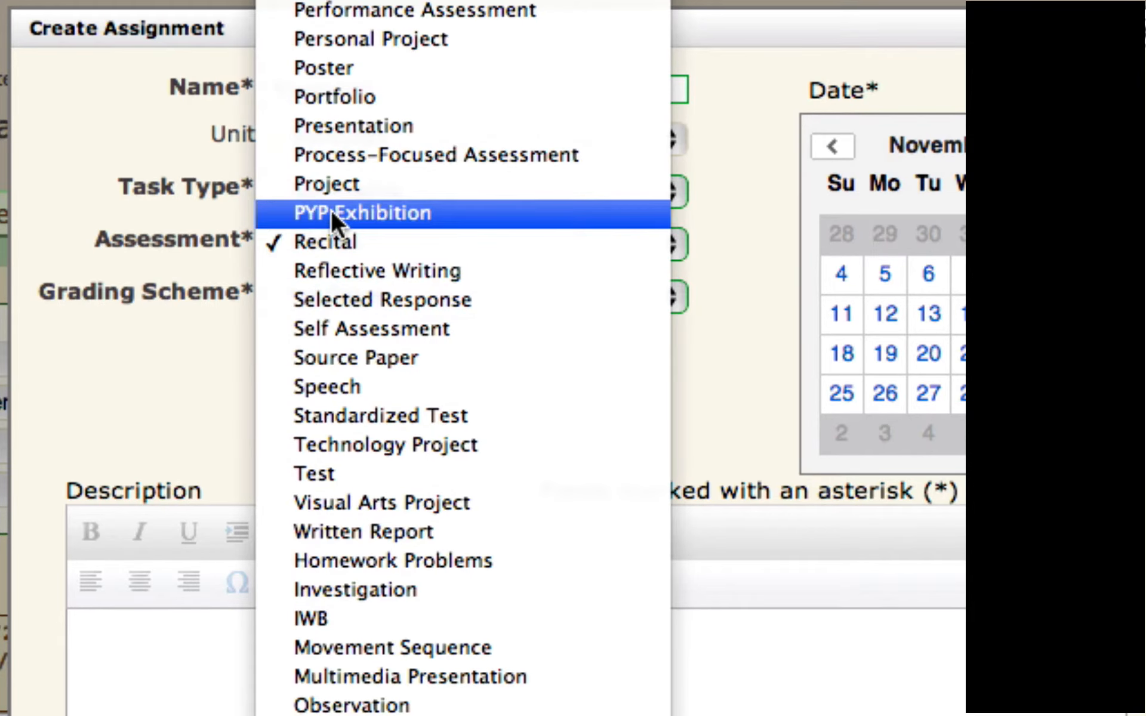
left_click(360, 7)
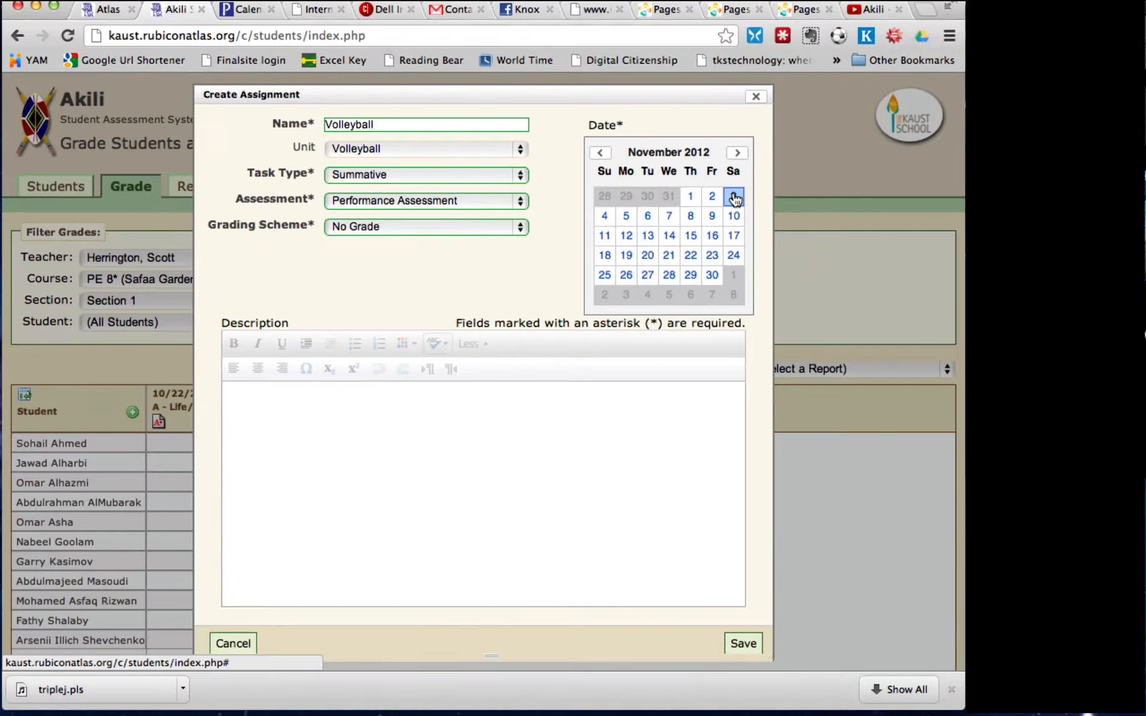
Step: Date the assignment November 3, 2012, leave its description empty, and save it
left_click(734, 197)
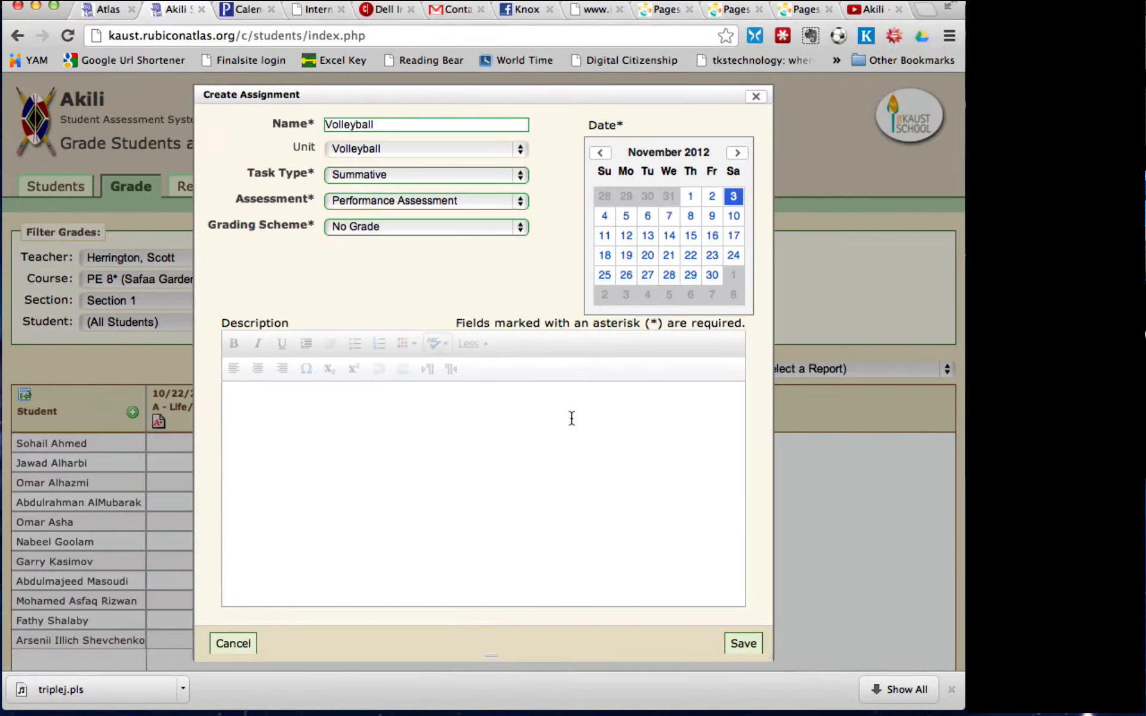
left_click(396, 412)
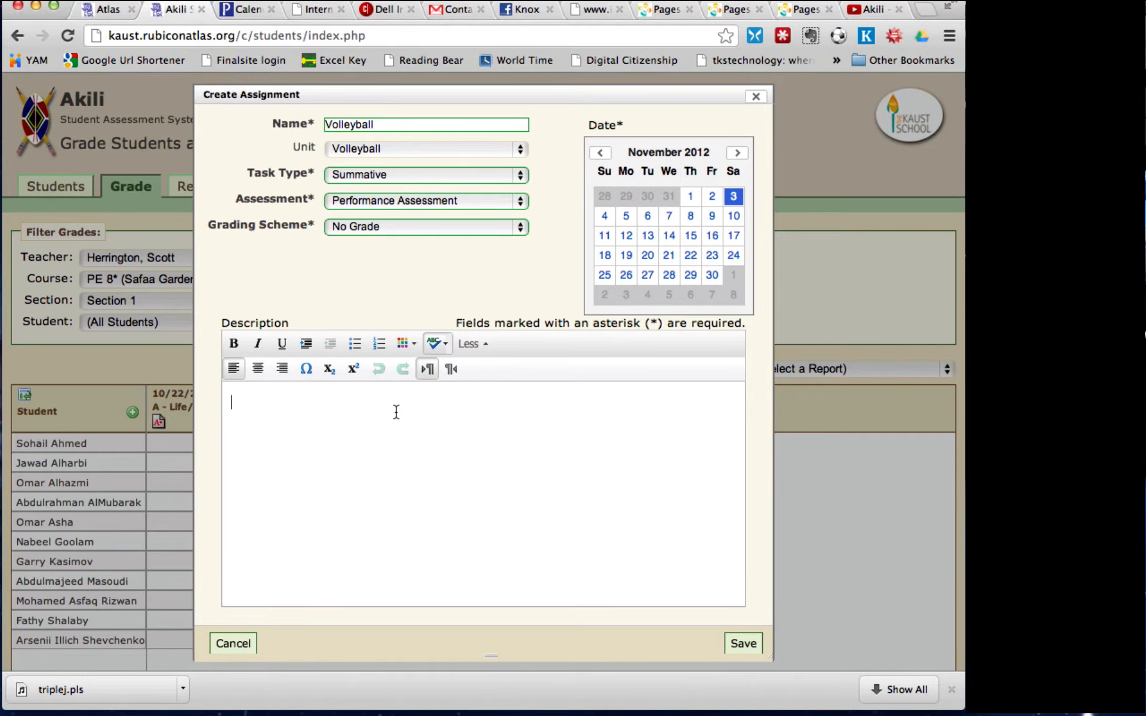
left_click(743, 645)
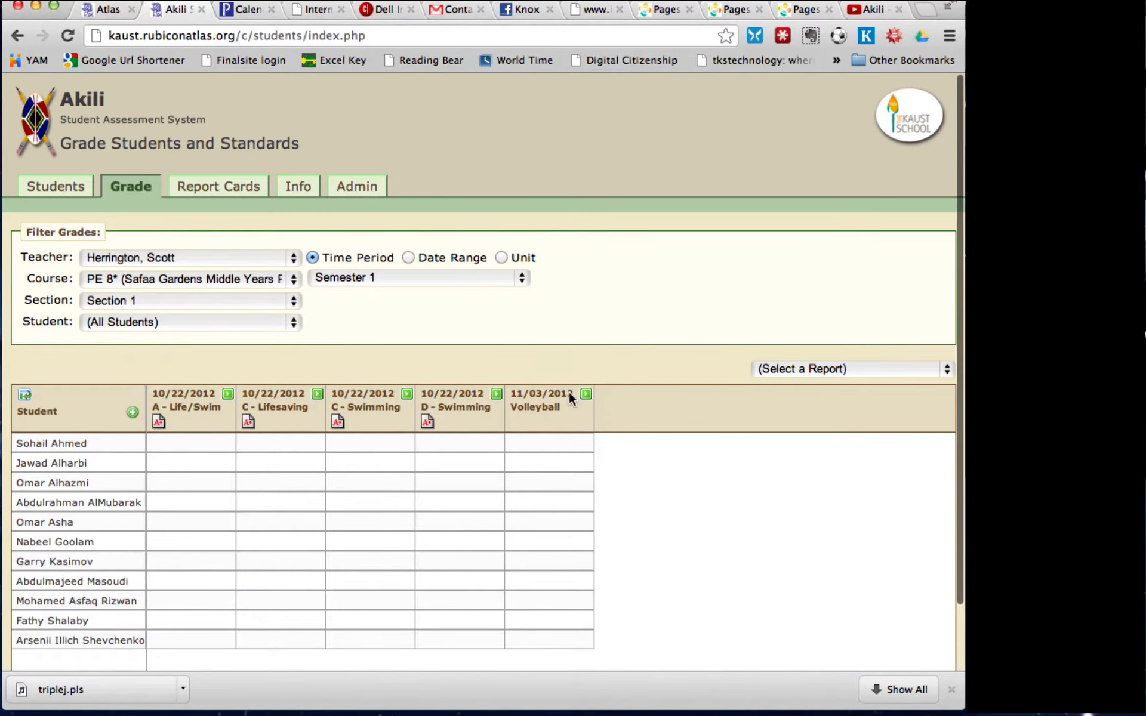
Step: Open the Volleyball assignment's rubric criteria and choose the Assessment Criteria of MYP: Physical Education for MYP Year 3
mouse_move(555, 391)
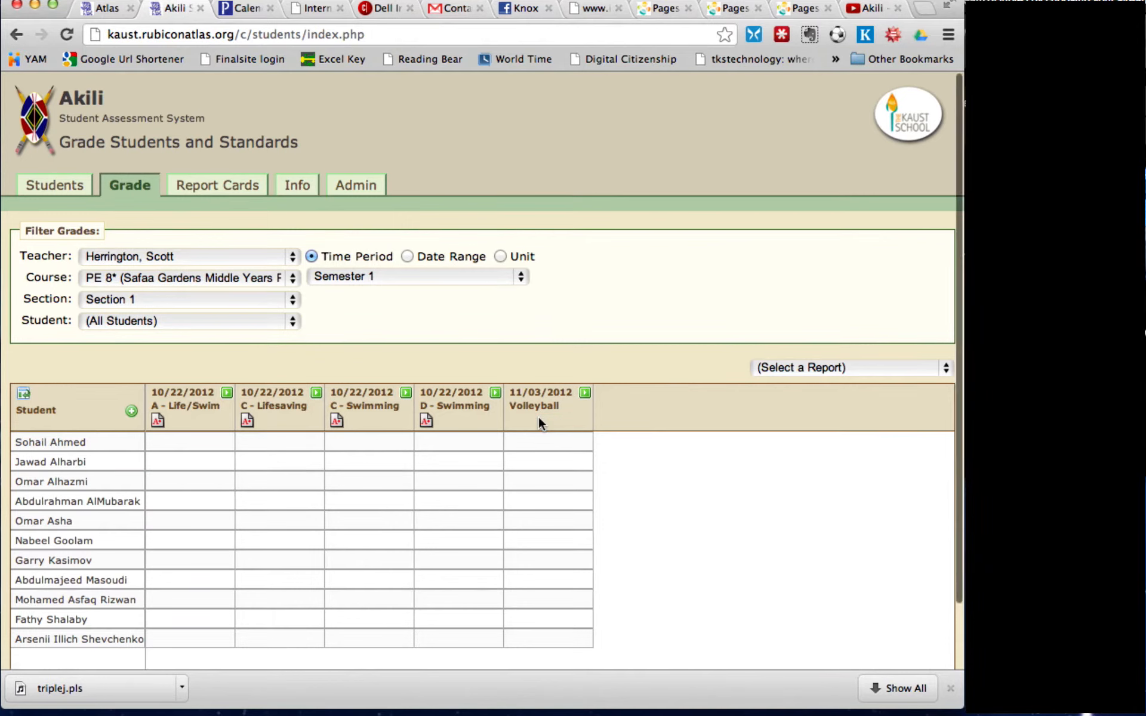
left_click(586, 393)
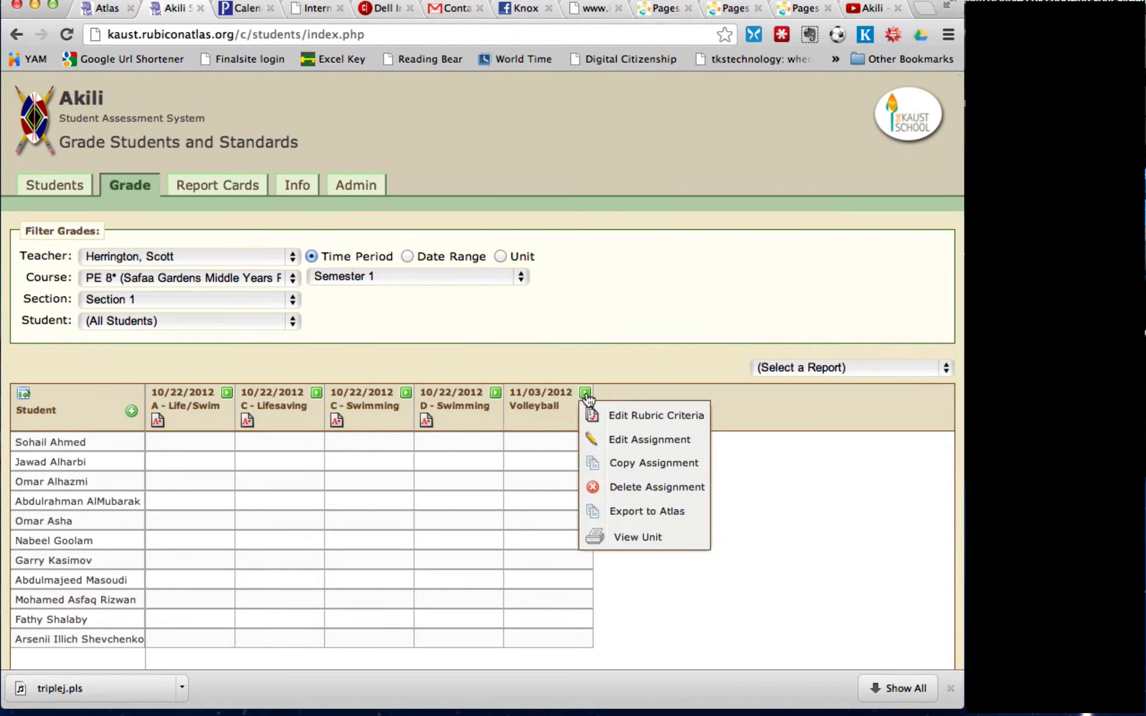
left_click(603, 420)
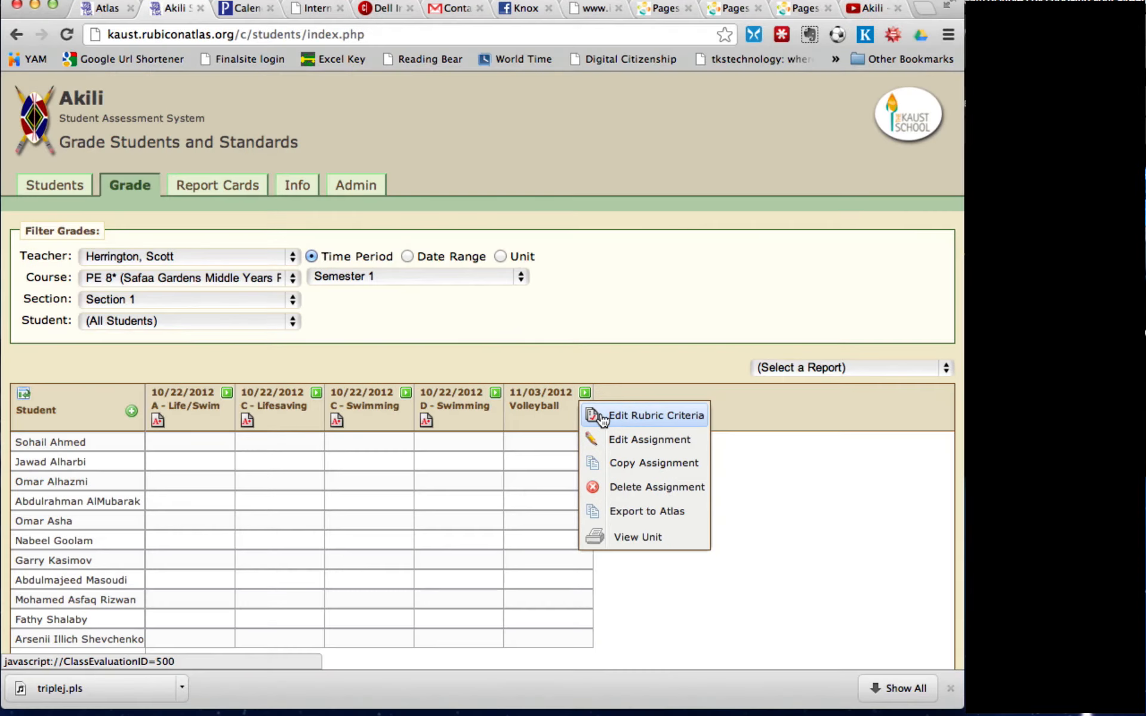
left_click(603, 420)
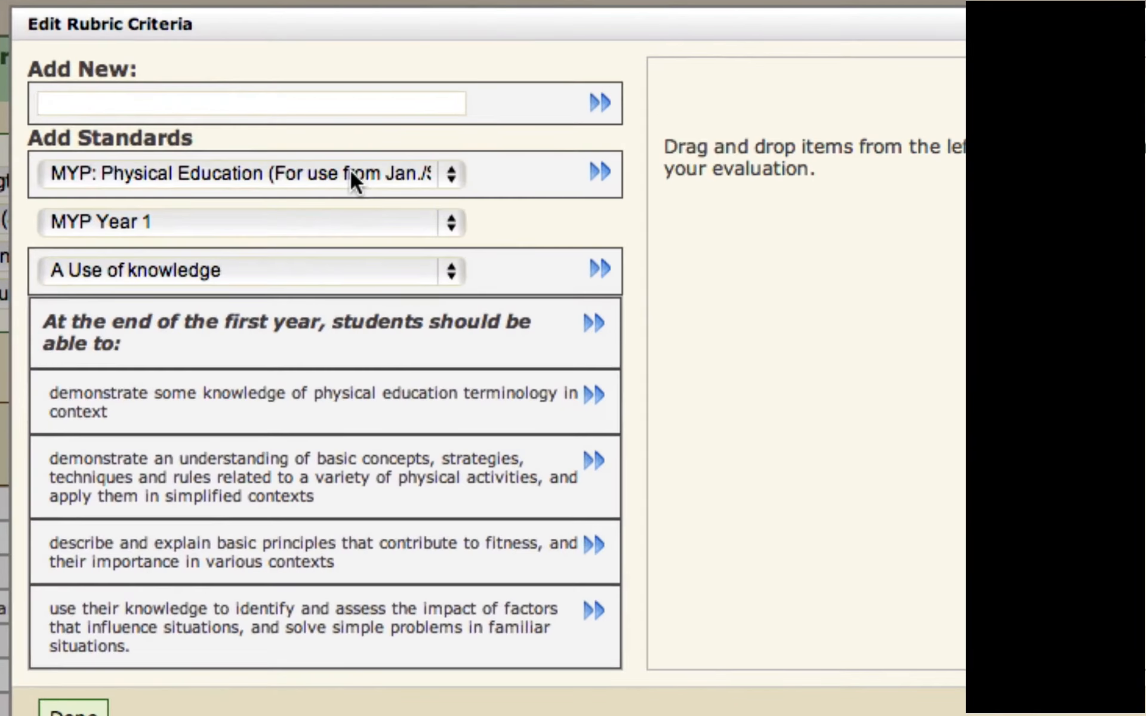
left_click(310, 253)
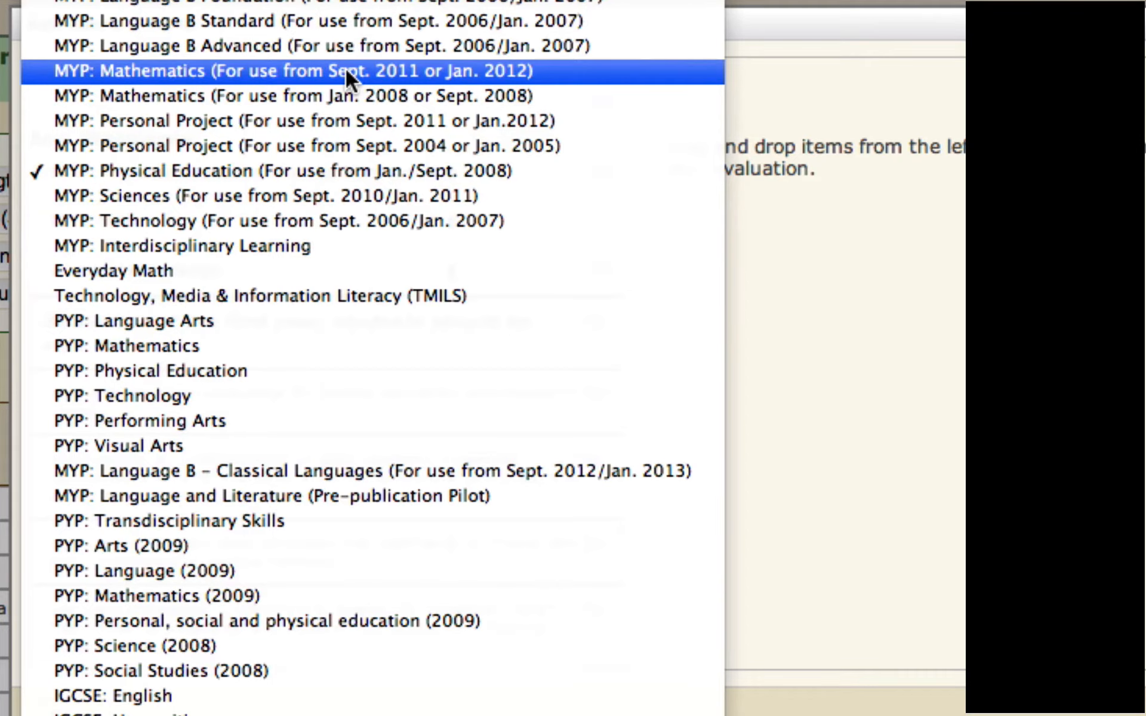
left_click(331, 172)
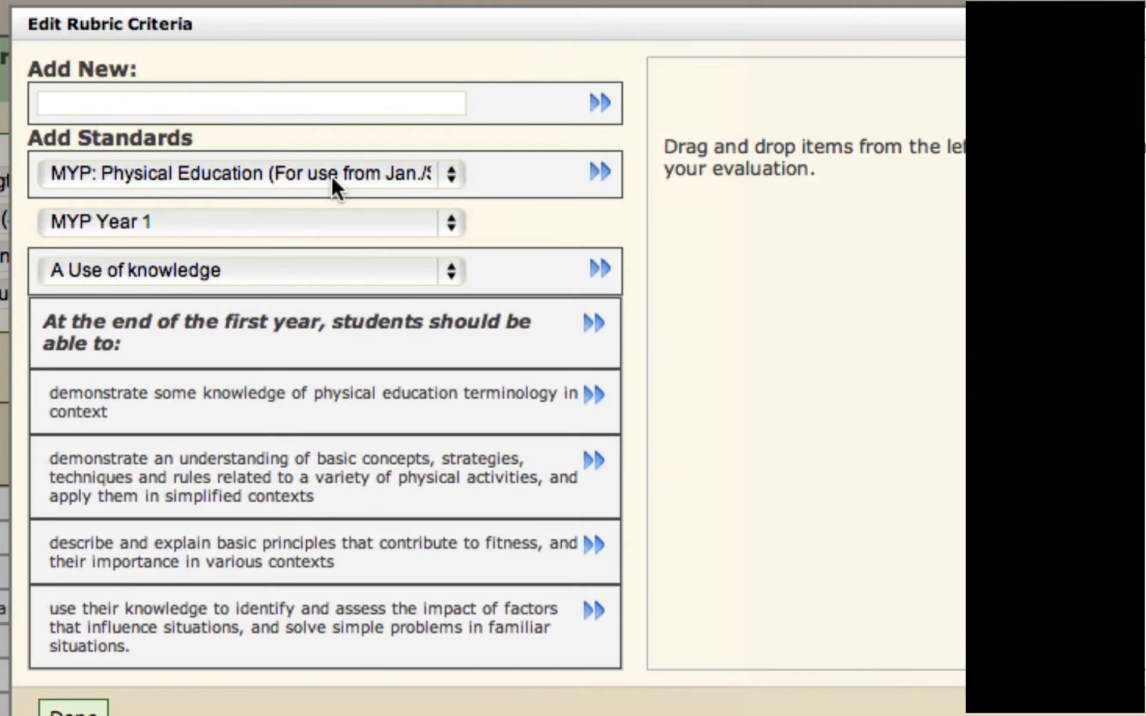
left_click(246, 224)
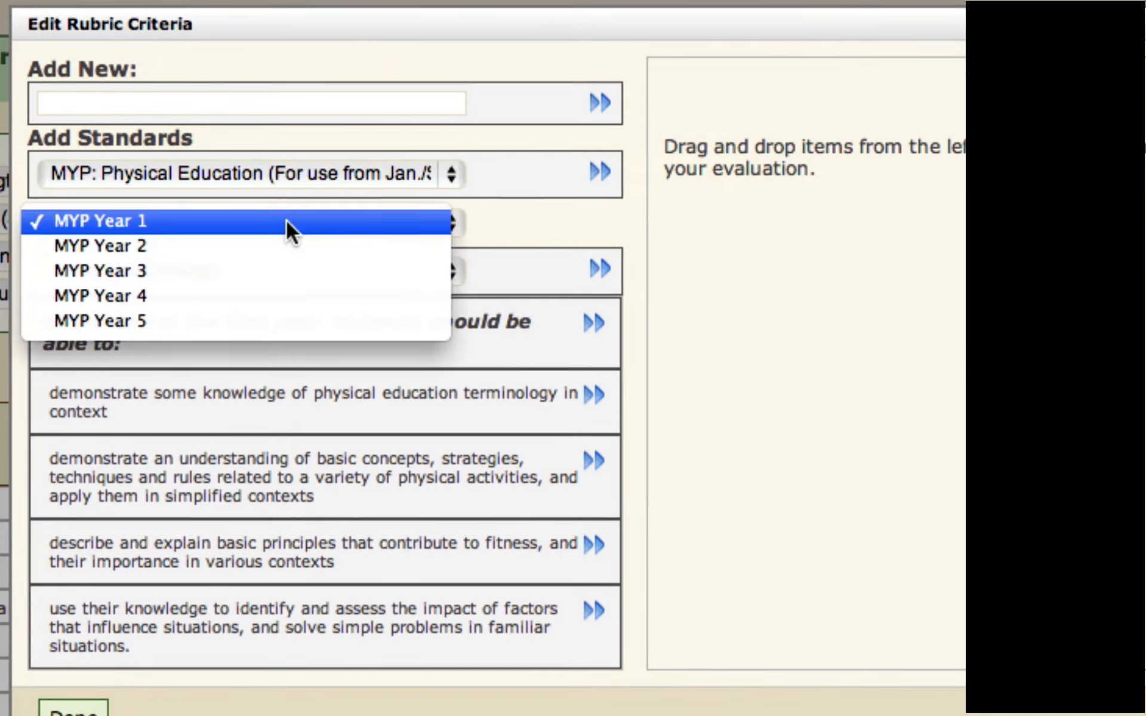
left_click(274, 273)
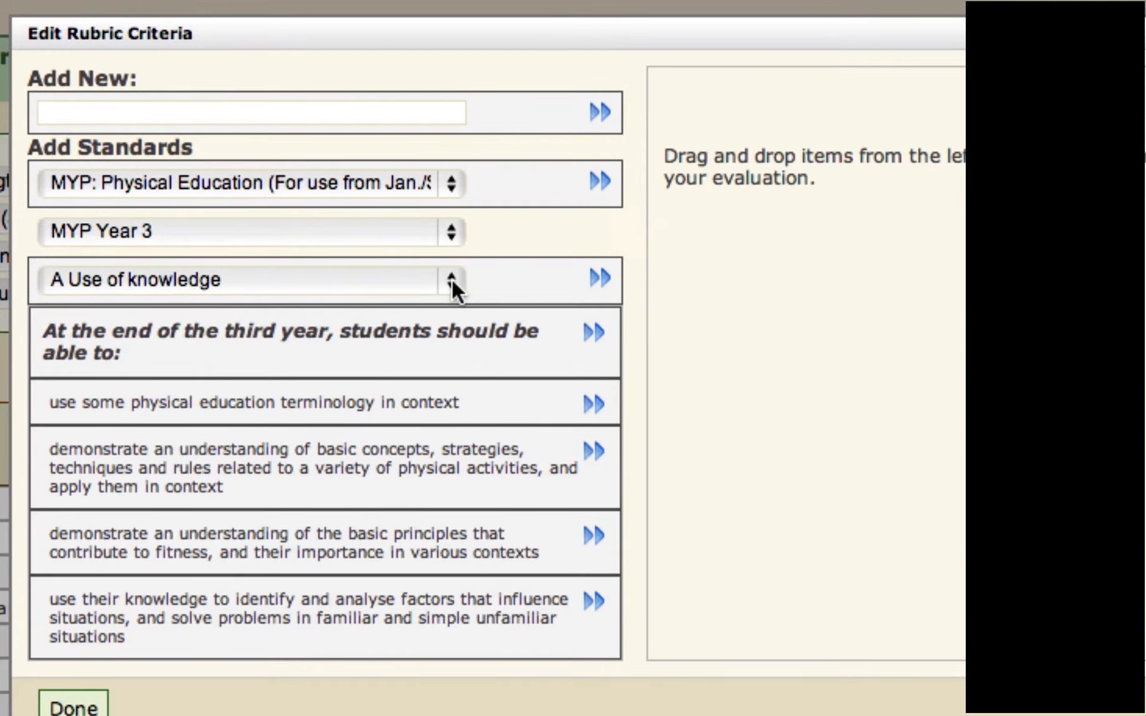
left_click(453, 282)
left_click(400, 378)
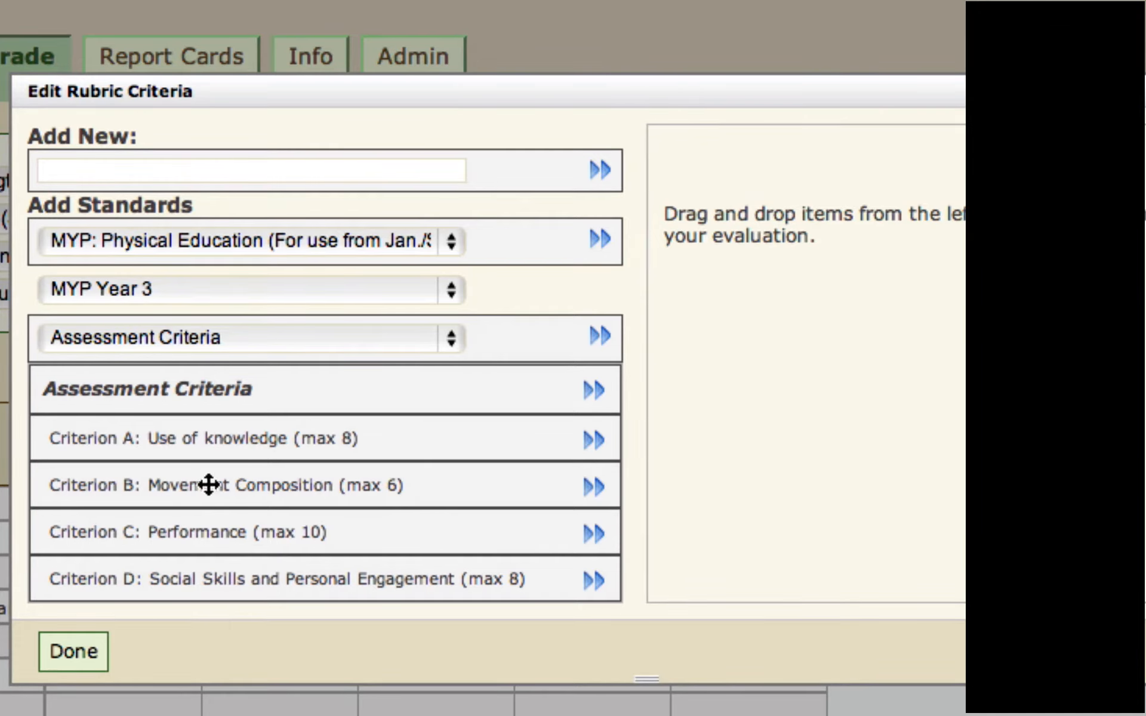
Step: Review the C Performance standards for MYP Year 3 and return to the Assessment Criteria
left_click(450, 338)
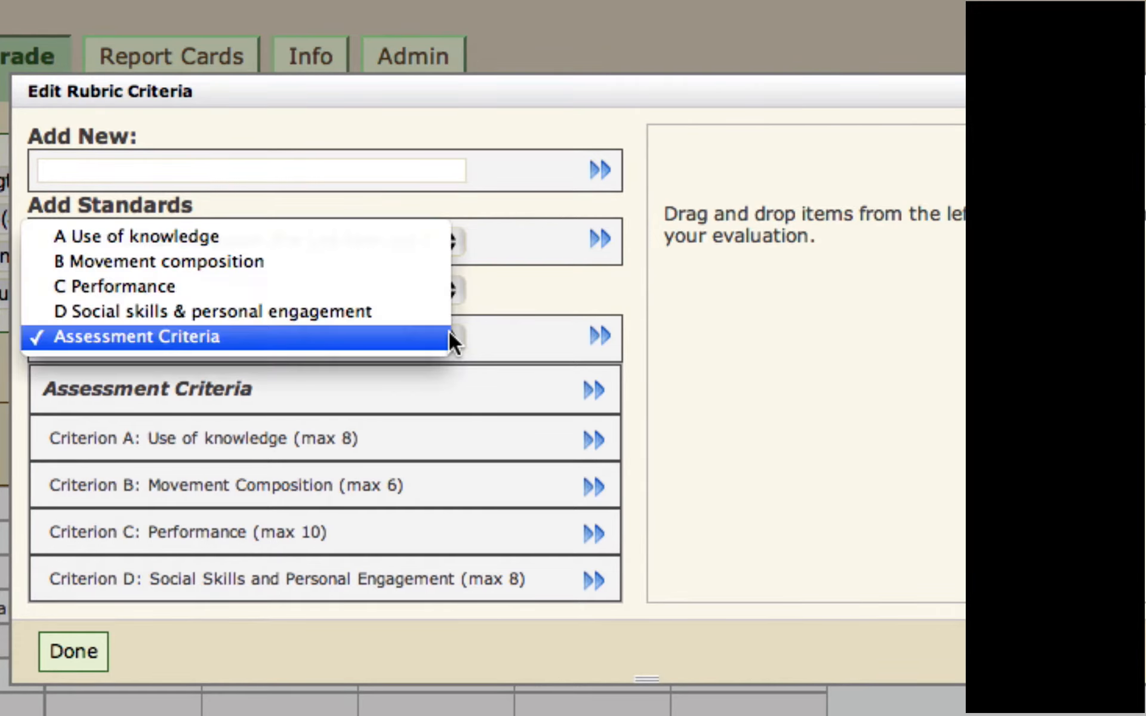
left_click(379, 281)
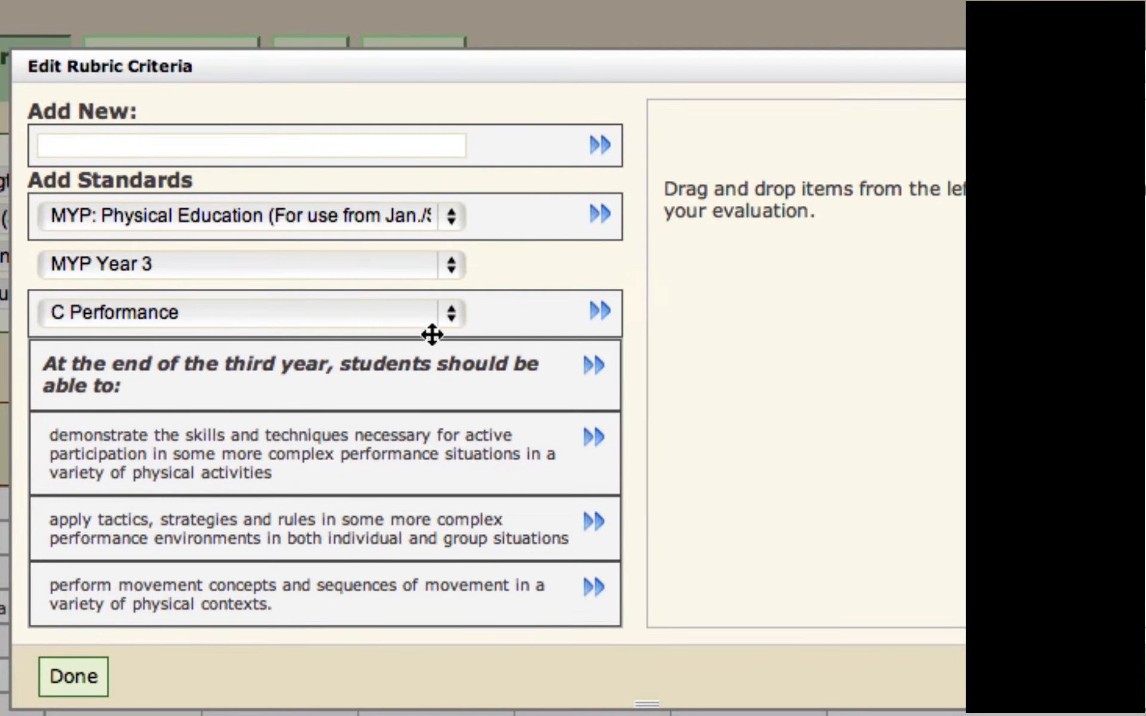
left_click(457, 309)
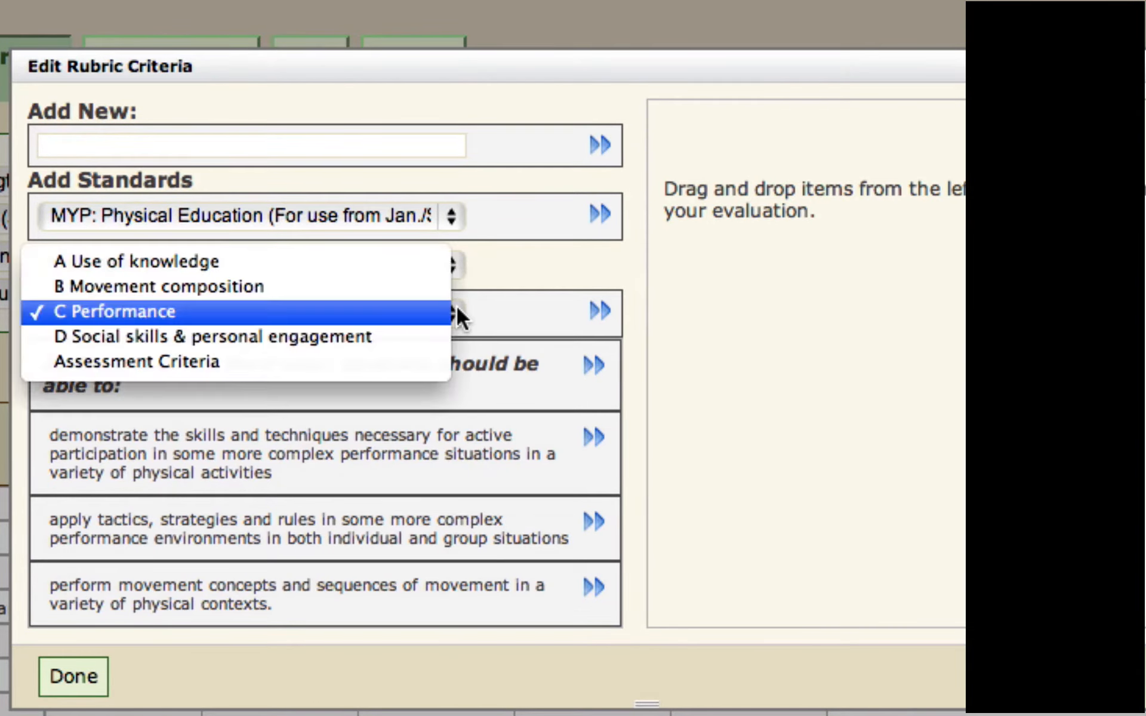
left_click(427, 361)
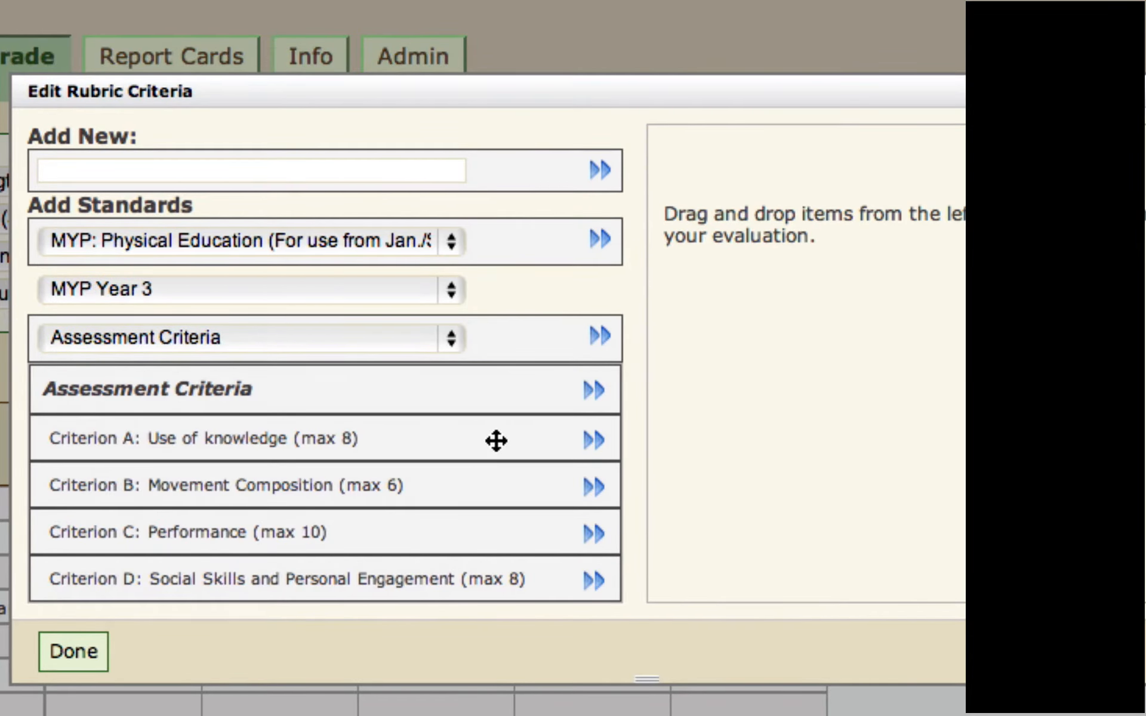
Step: Add Criterion A: Use of knowledge, Criterion C: Performance and Criterion D: Social Skills and Personal Engagement to the rubric and finish editing
left_click_drag(496, 440, 844, 373)
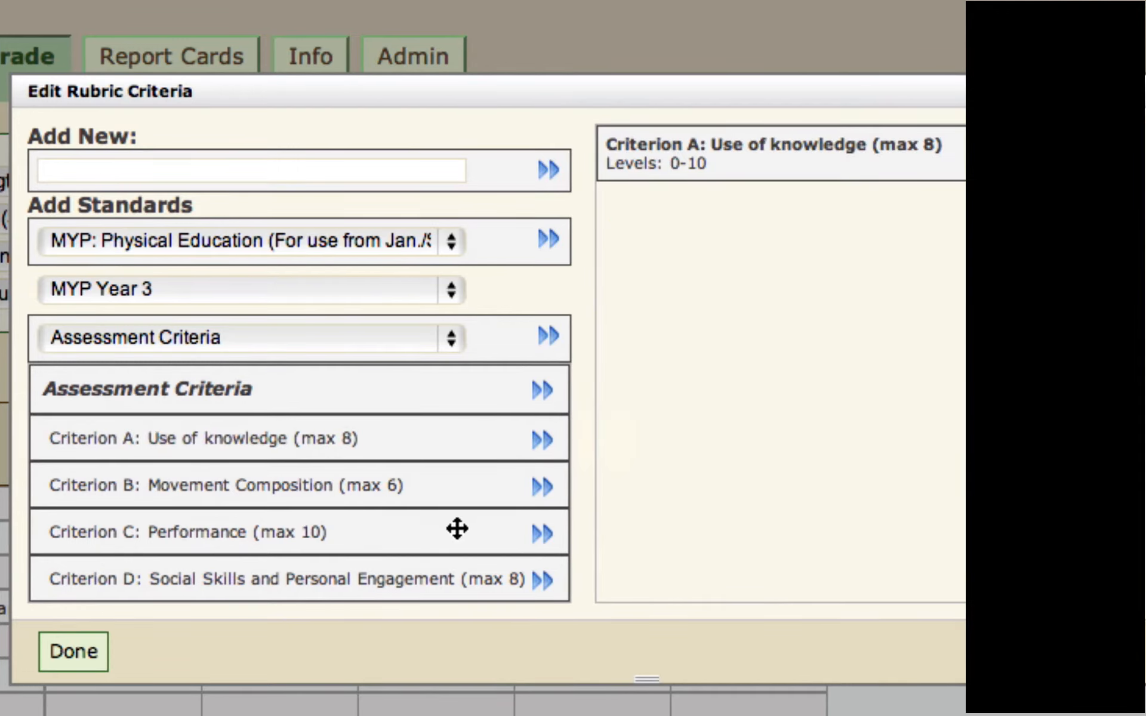
left_click_drag(546, 534, 873, 374)
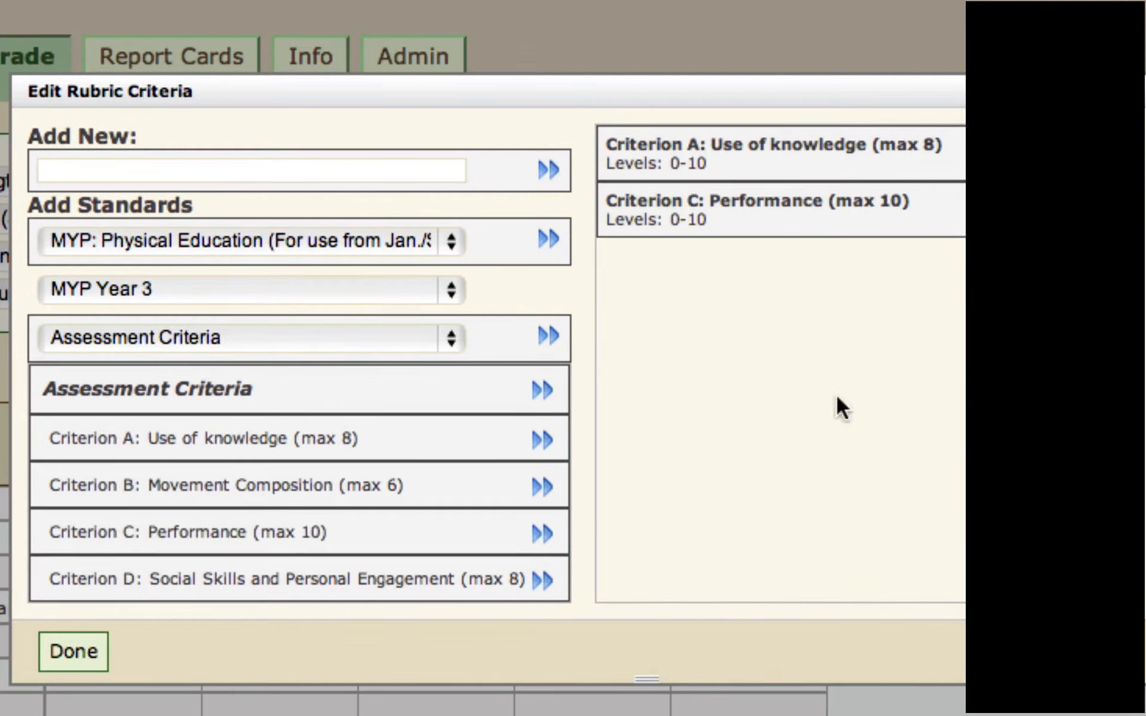
left_click_drag(402, 585, 901, 424)
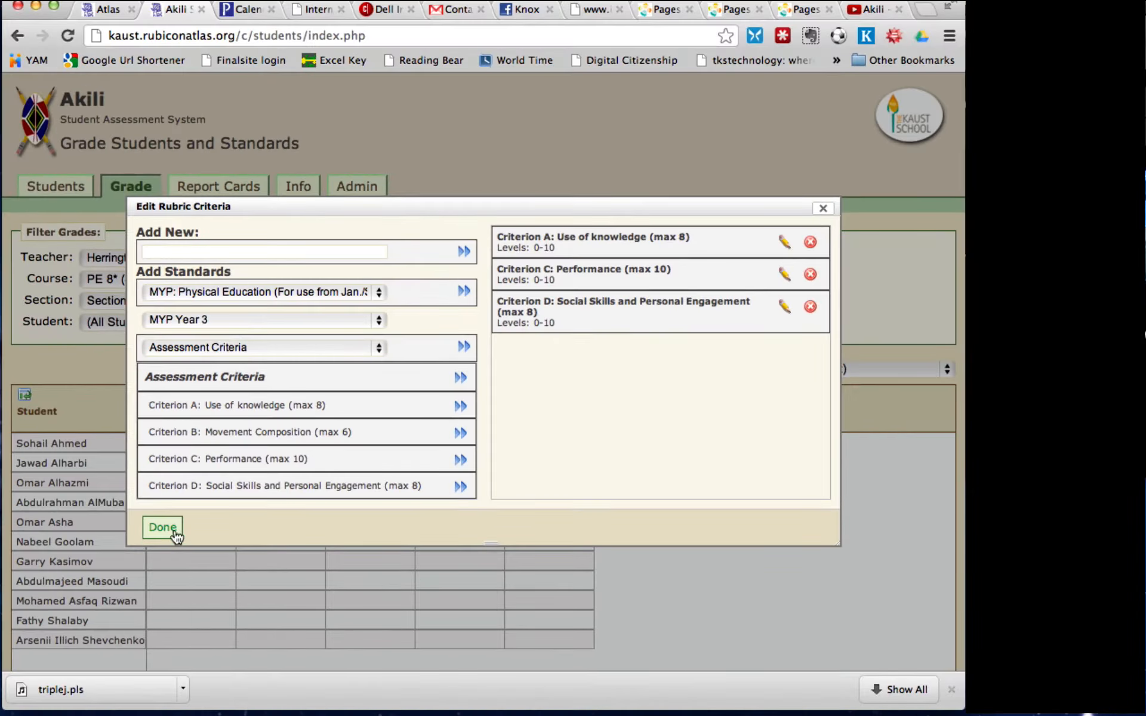
left_click(71, 653)
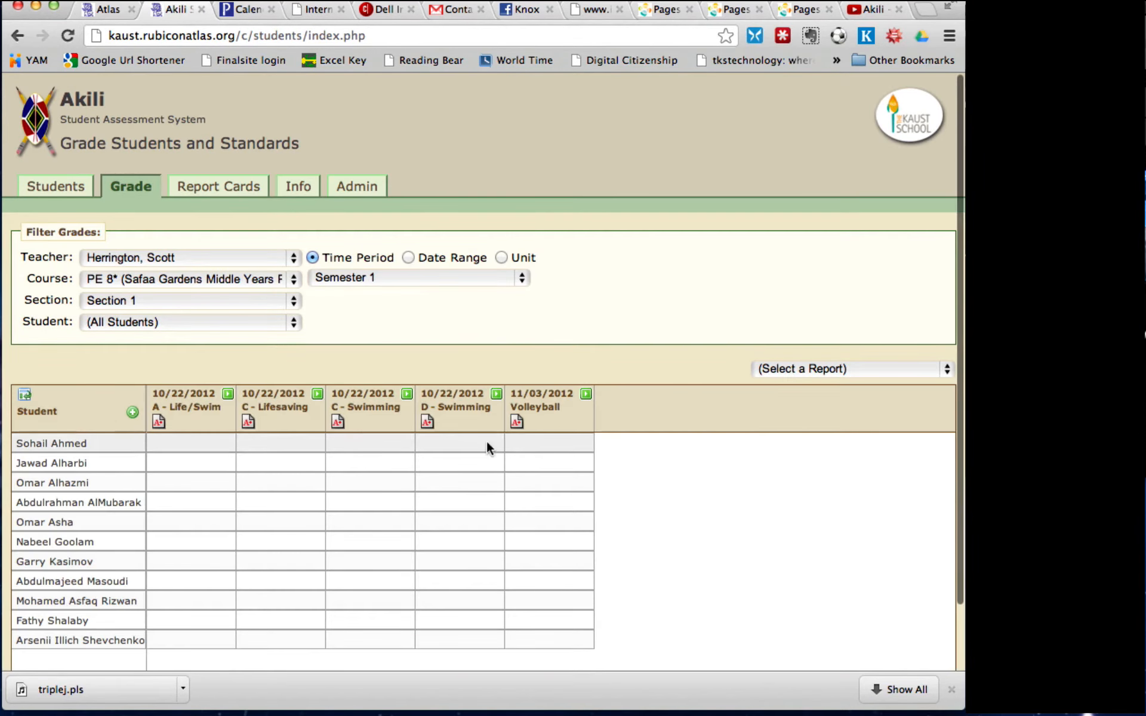
Step: Open the Volleyball rubric grades and give the first student 7 for Criterion A, 5 for Criterion C and 6 for Criterion D
mouse_move(517, 425)
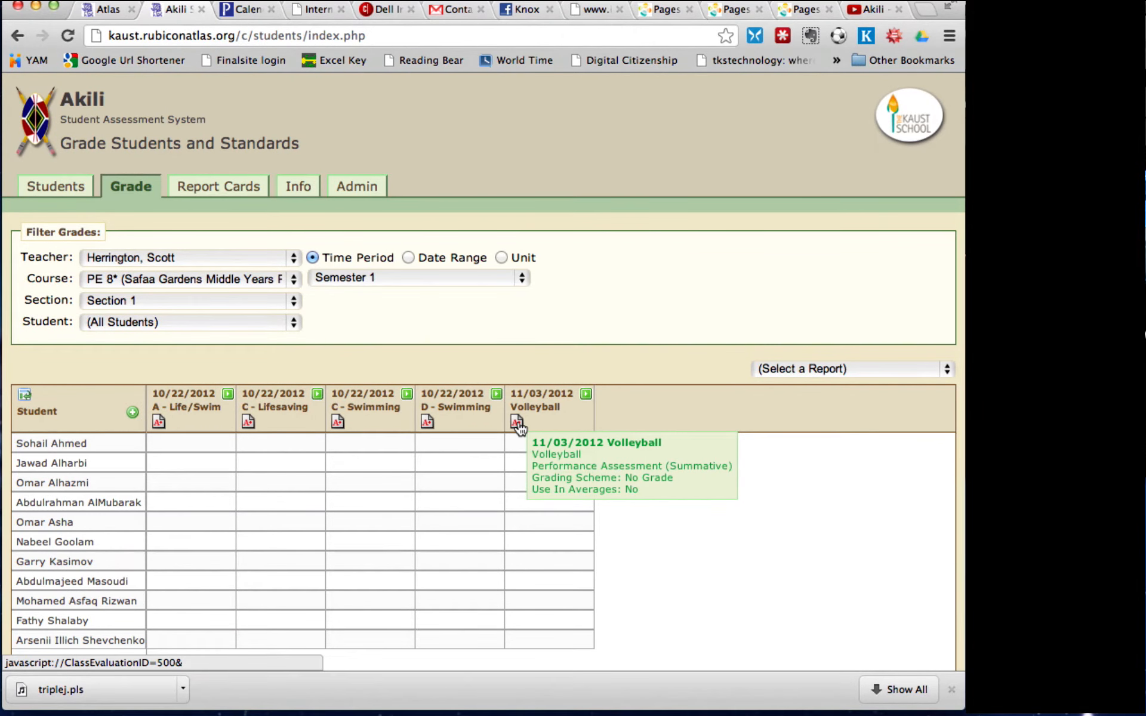
left_click(517, 423)
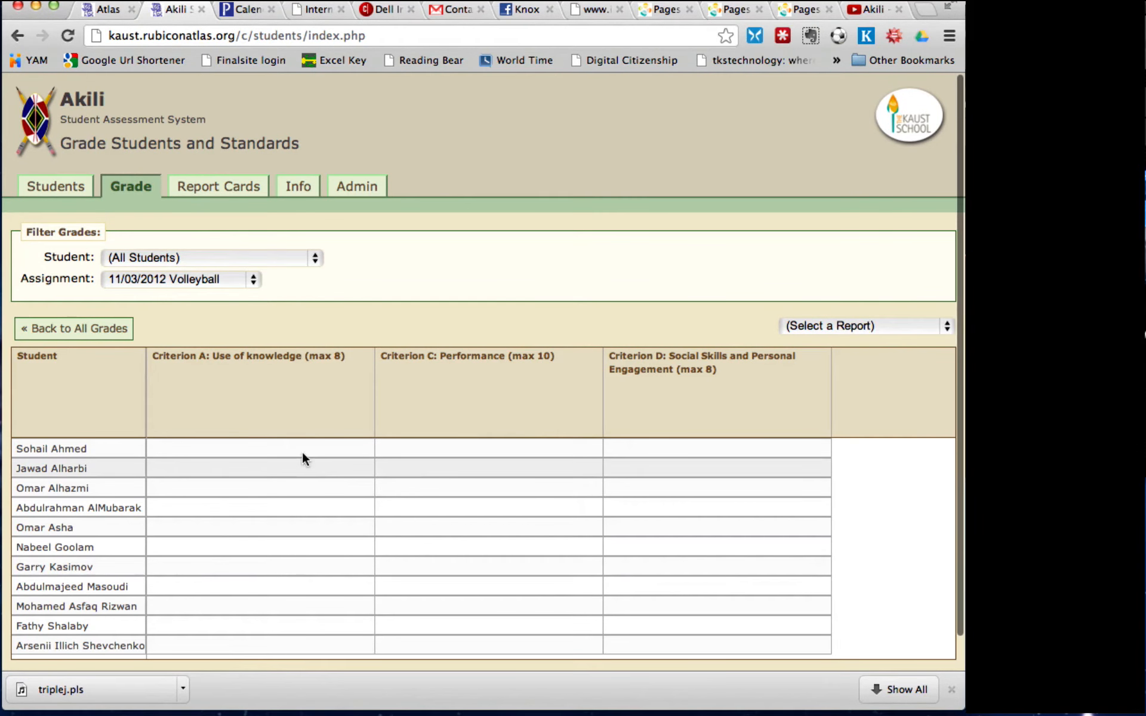
left_click(299, 447)
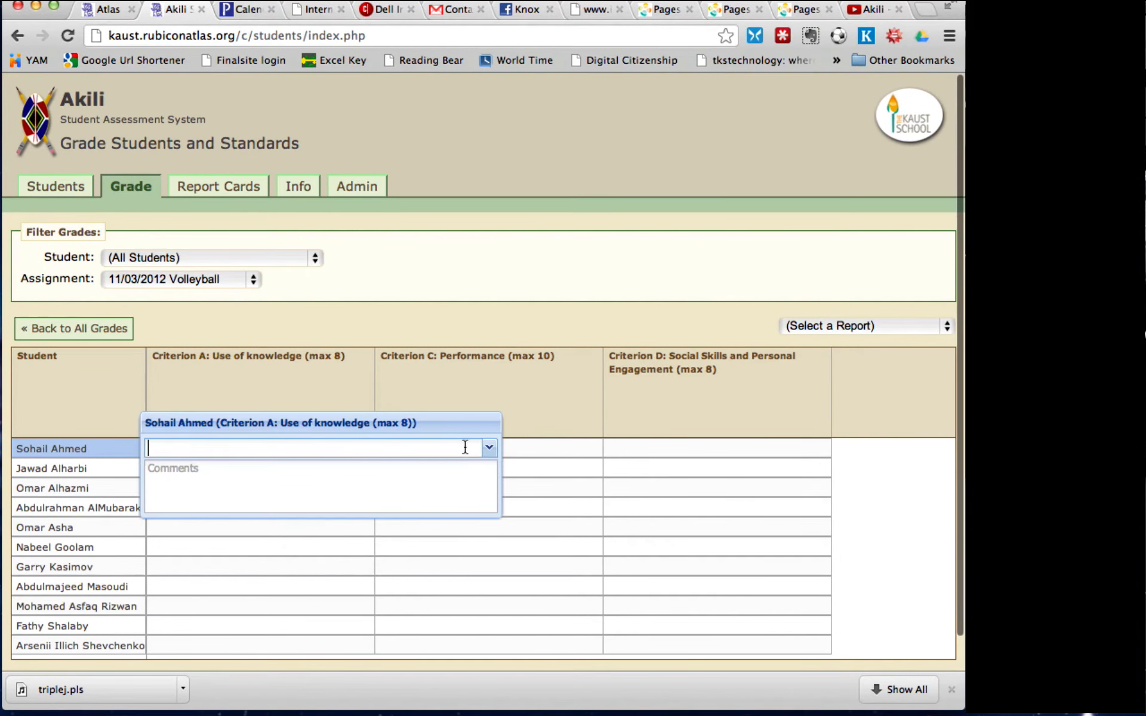
left_click(488, 447)
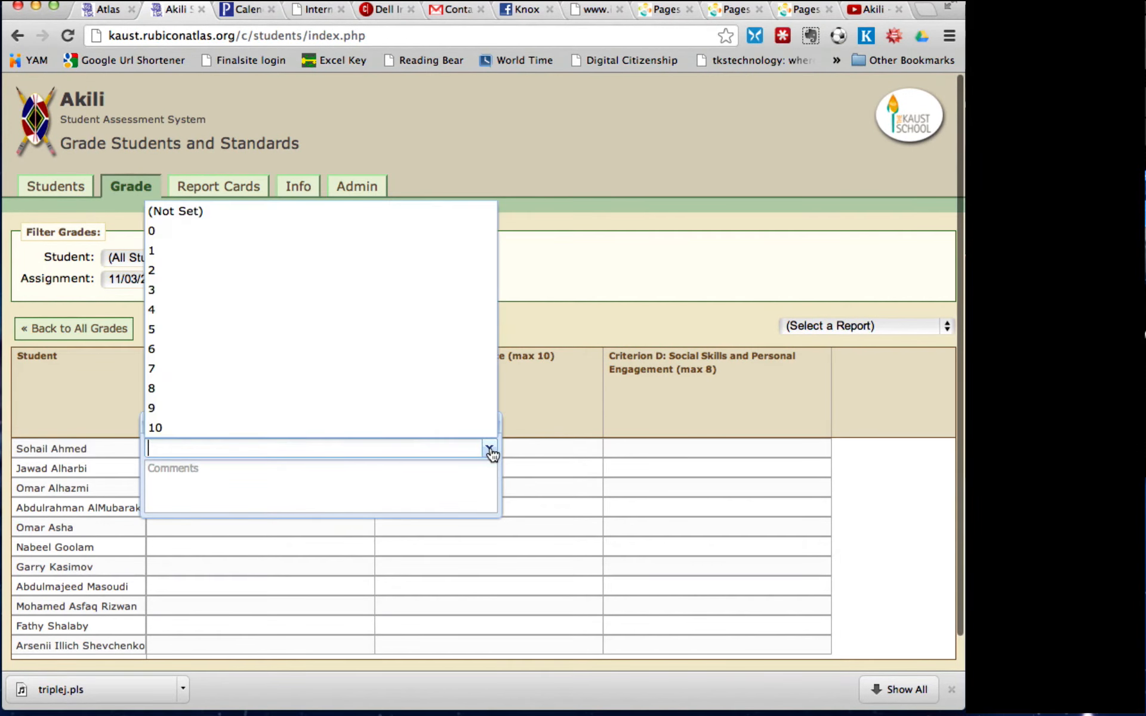
left_click(215, 370)
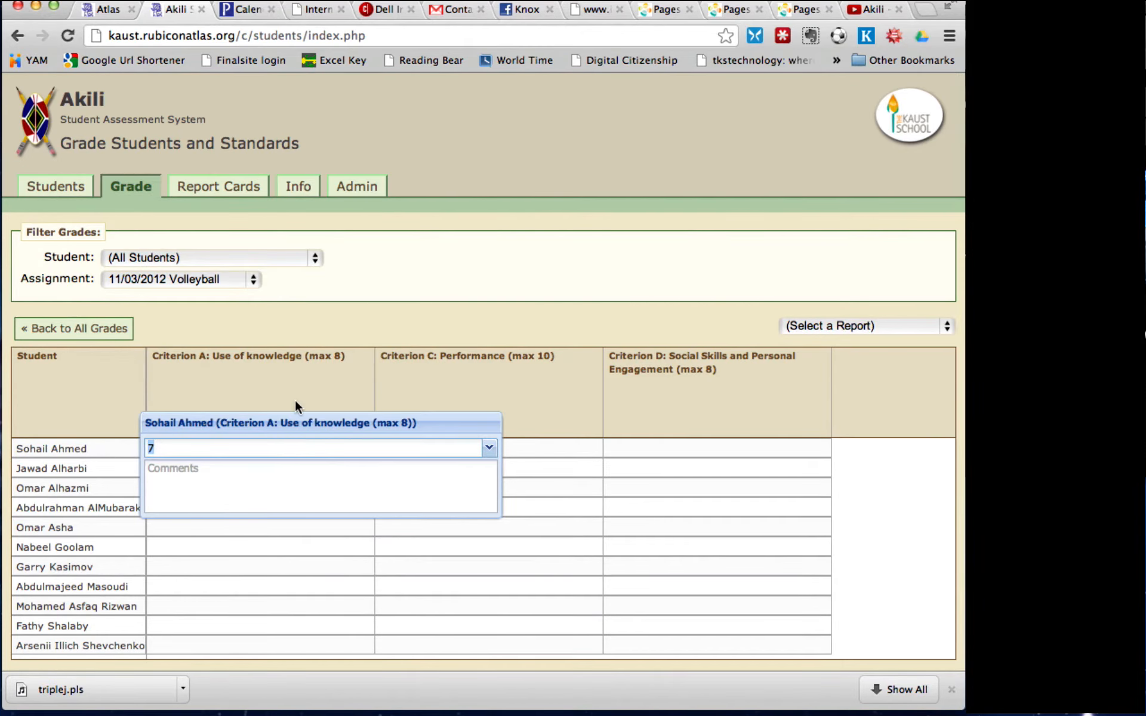
key("Tab")
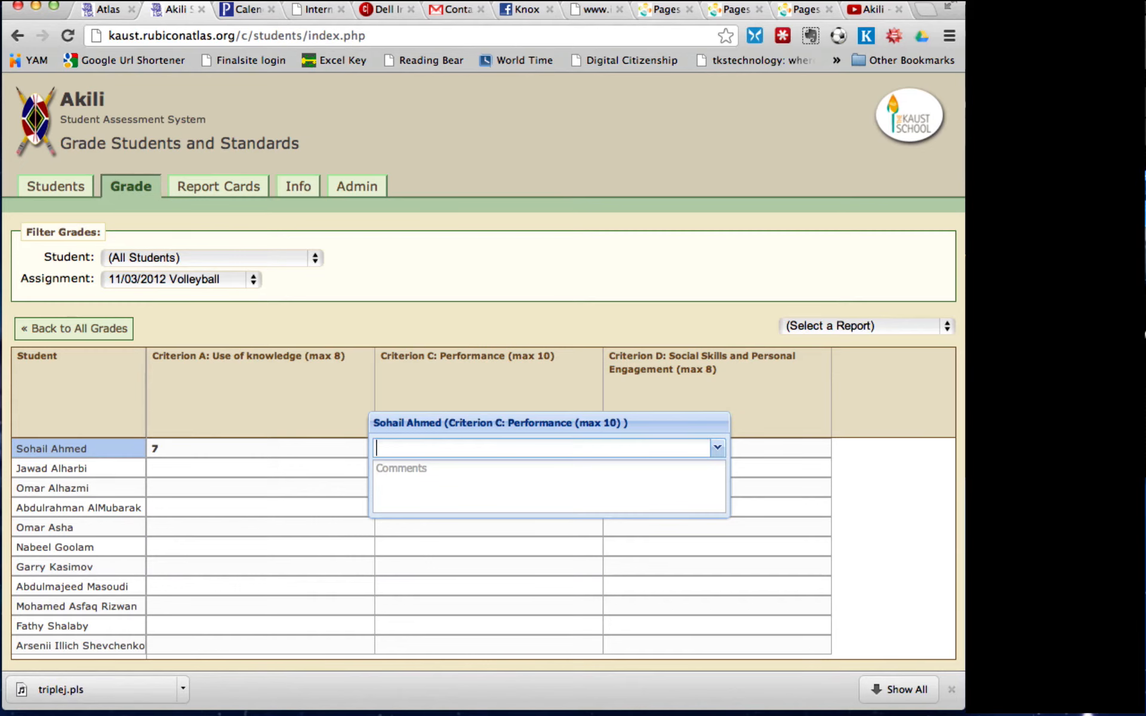
type("5")
key("Tab")
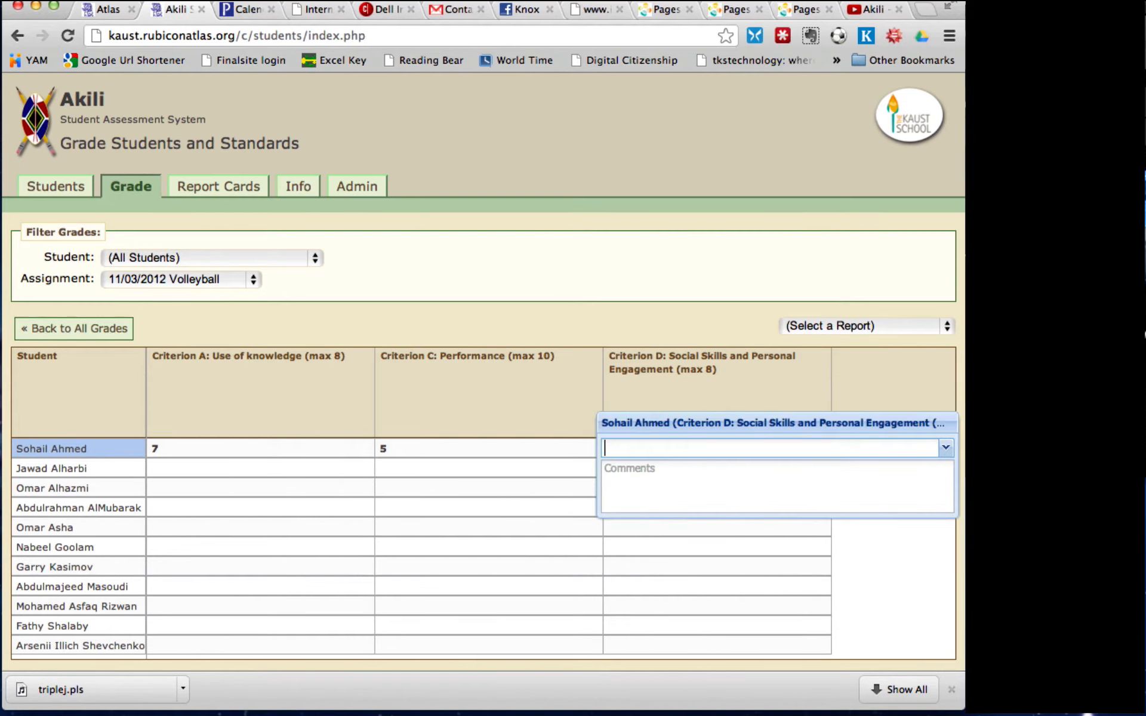
type("6")
key("Tab")
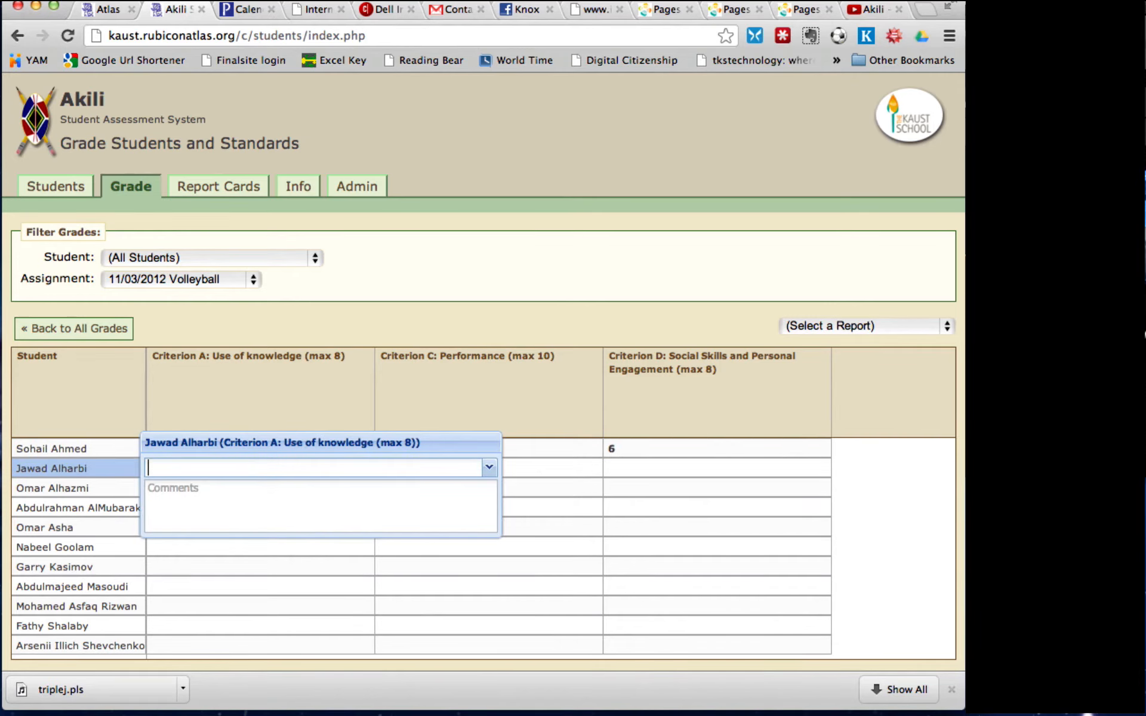
Step: Give the second student 3 for Criterion A, 4 for Criterion C and 5 for Criterion D
type("3")
key("Tab")
type("4")
key("Tab")
type("5")
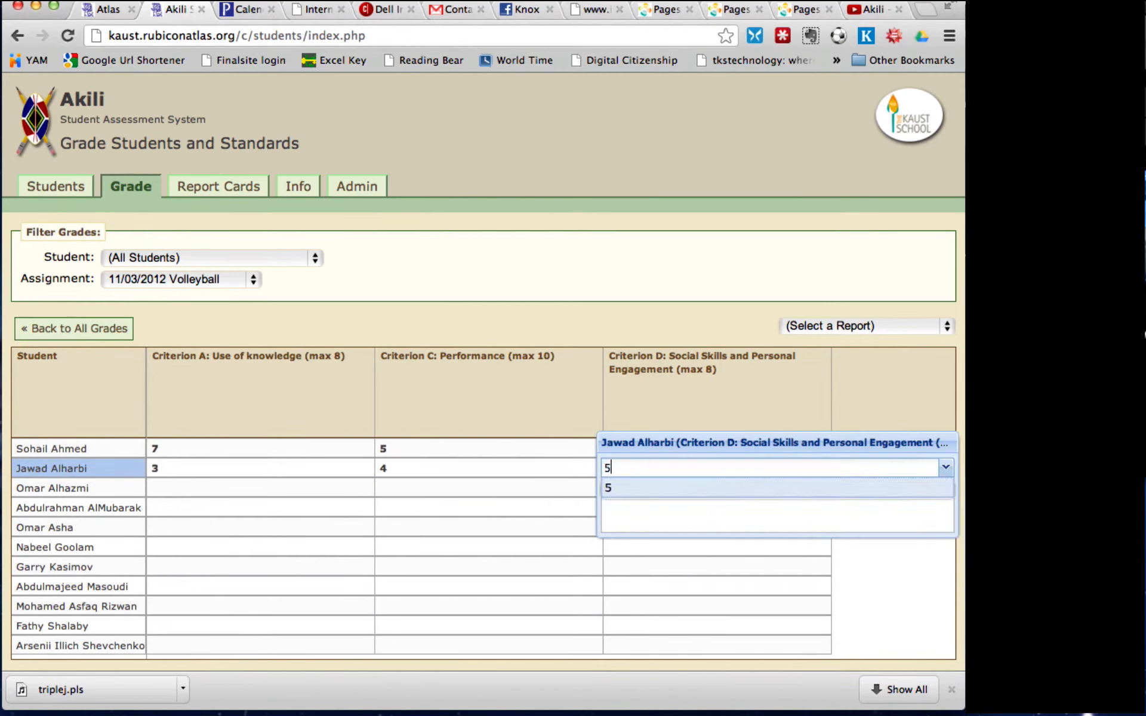
key("Tab")
Step: Give the third student 6 for Criterion A, 7 for Criterion C and 4 for Criterion D
type("6")
key("Tab")
type("7")
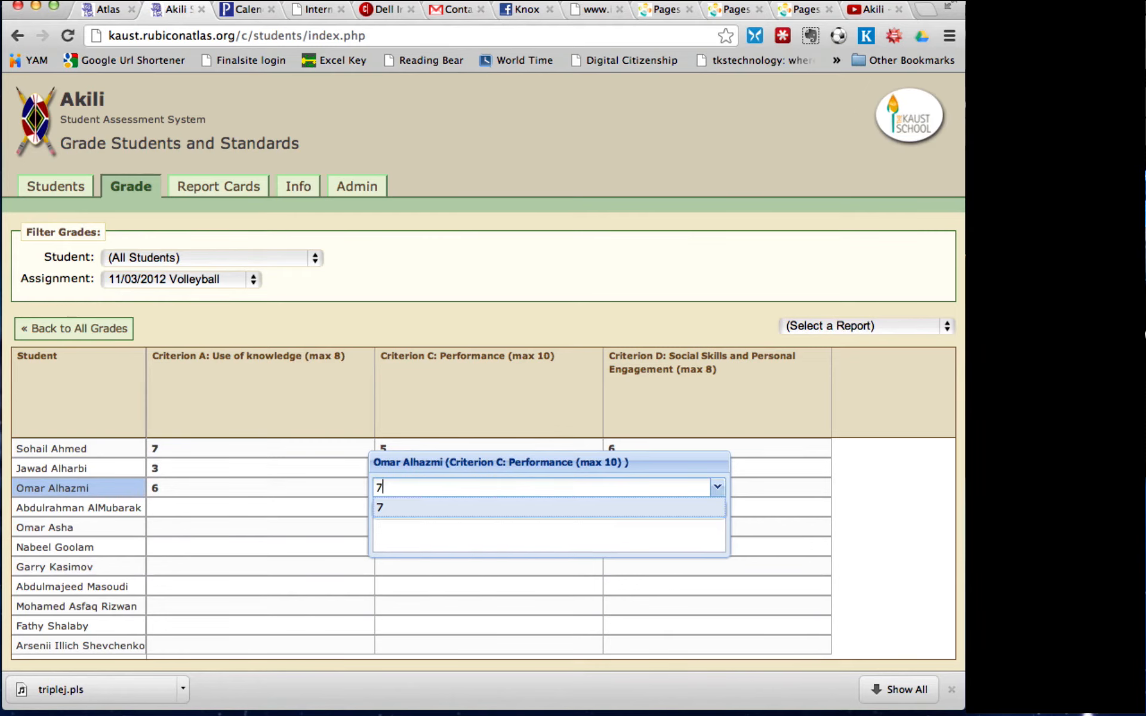
key("Tab")
type("4")
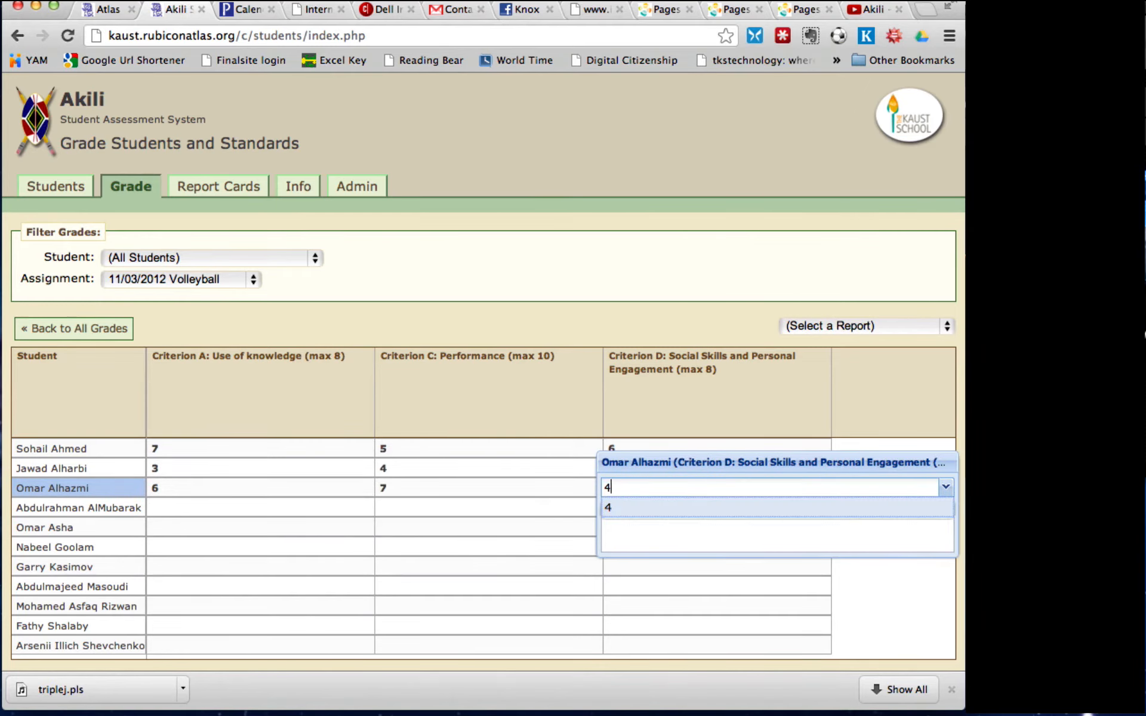
key("Tab")
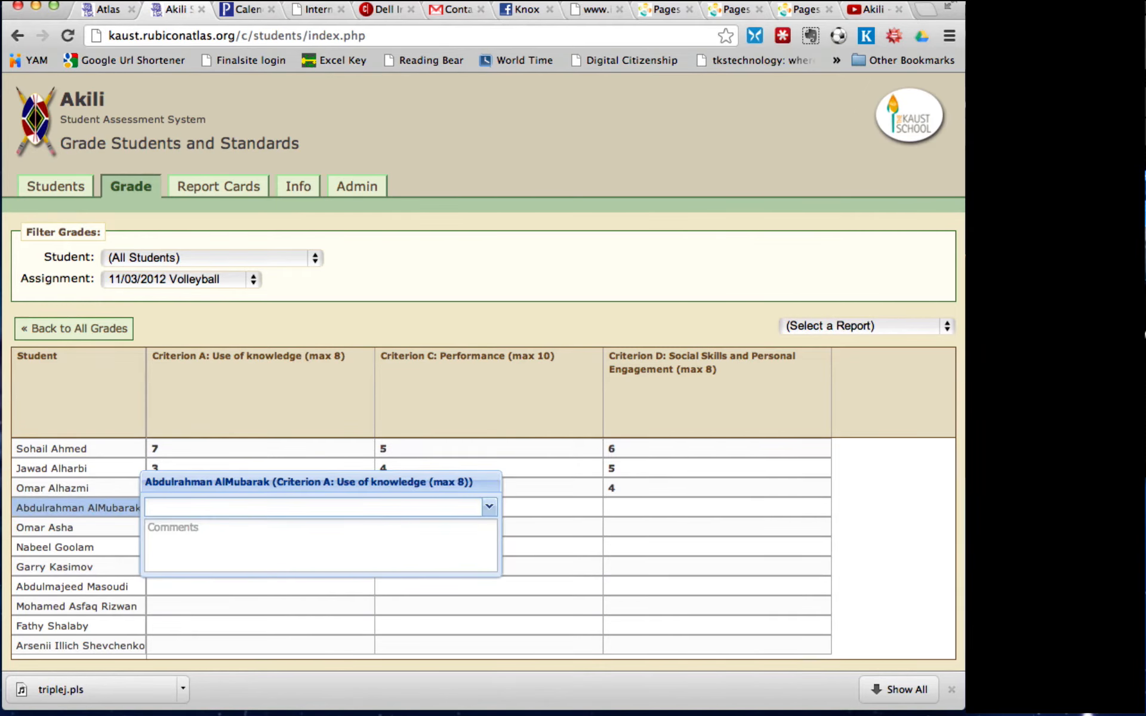
Step: Add the comment "Needed encouragement to be on time." to the third student's Criterion A grade
scroll(363, 368, "down", 1)
left_click(295, 452)
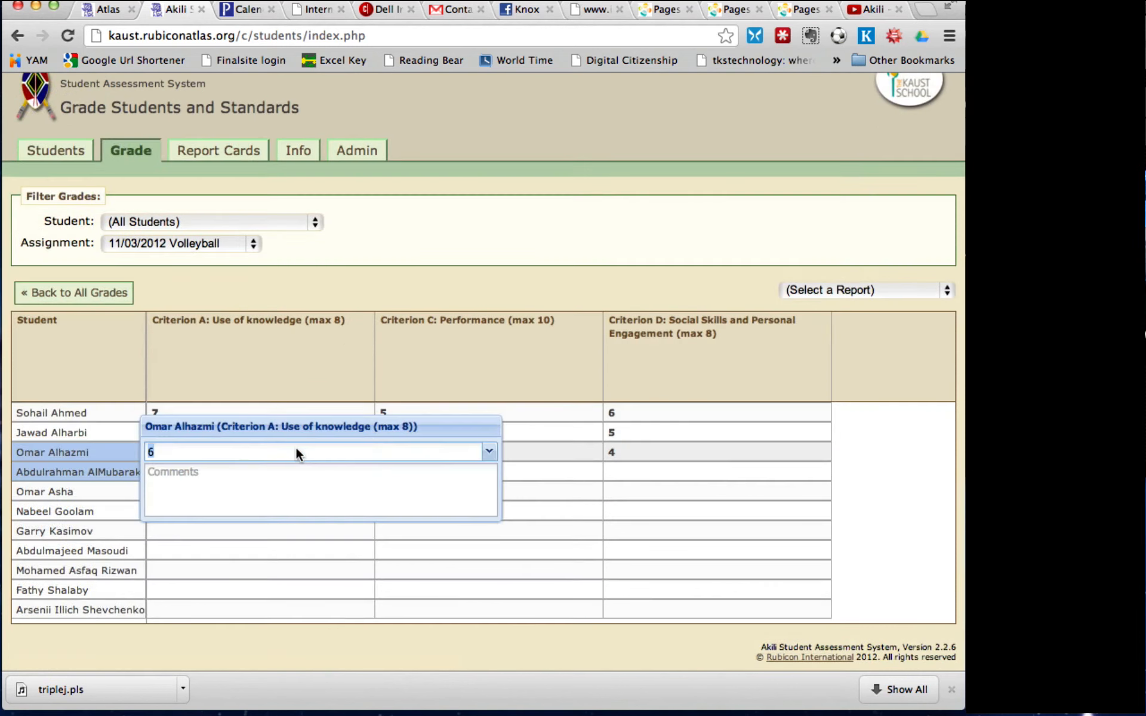
left_click(250, 476)
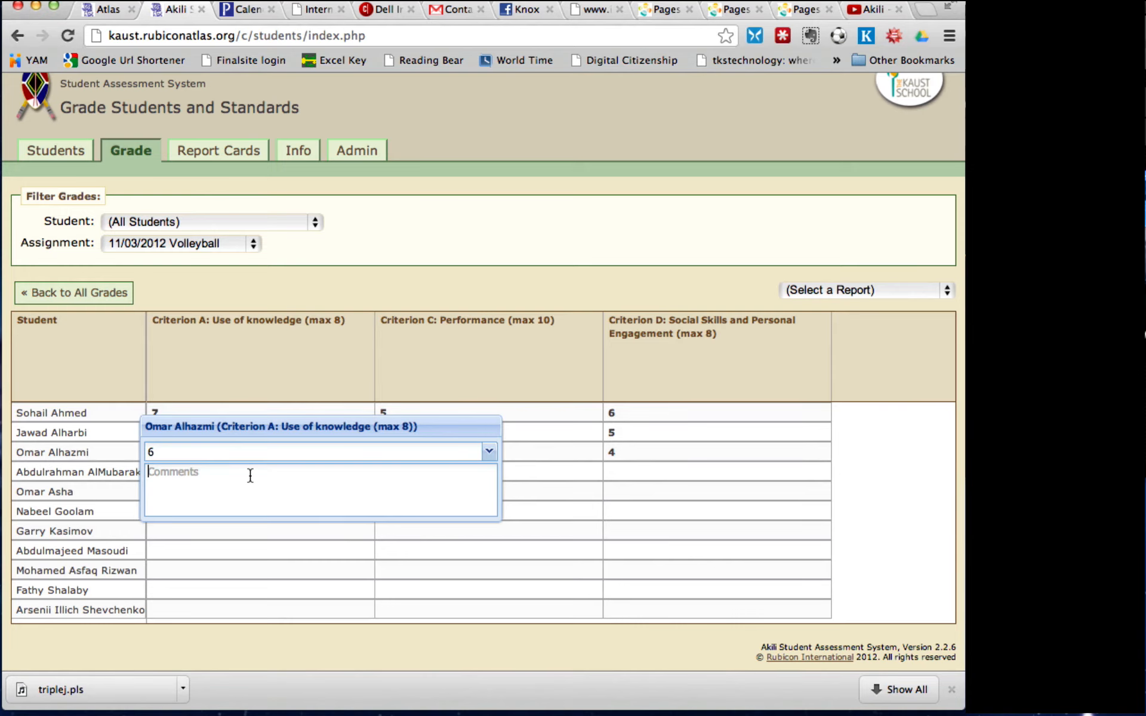
type("Needed encouragement to be on time.")
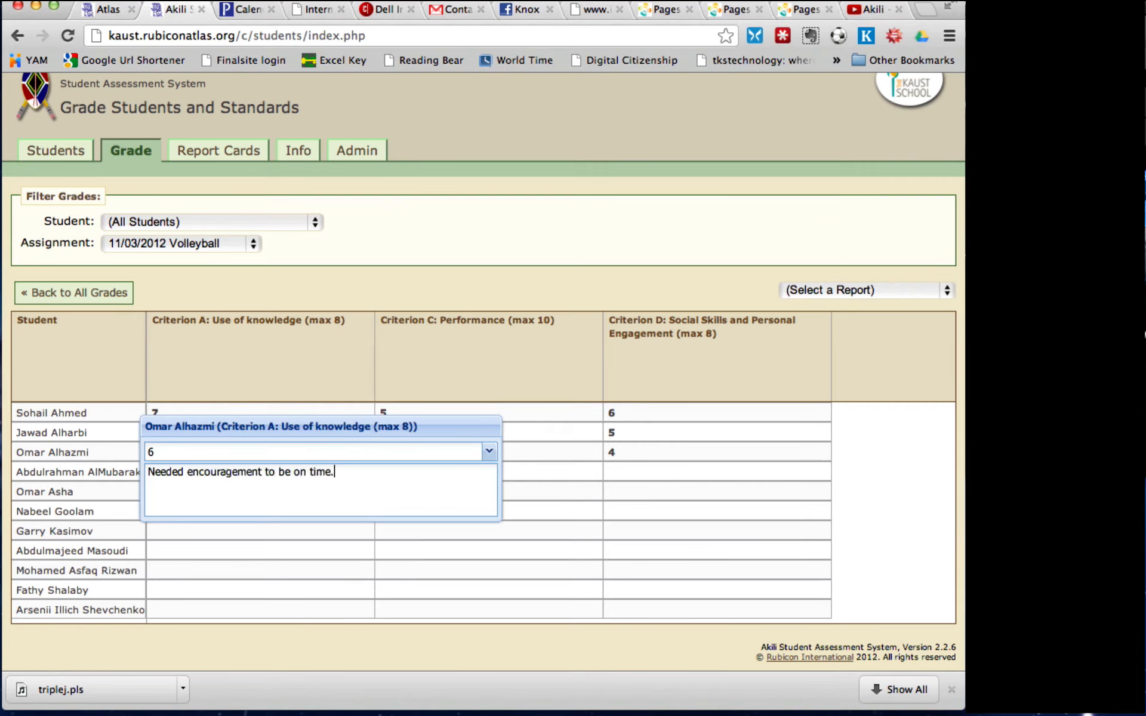
left_click(430, 532)
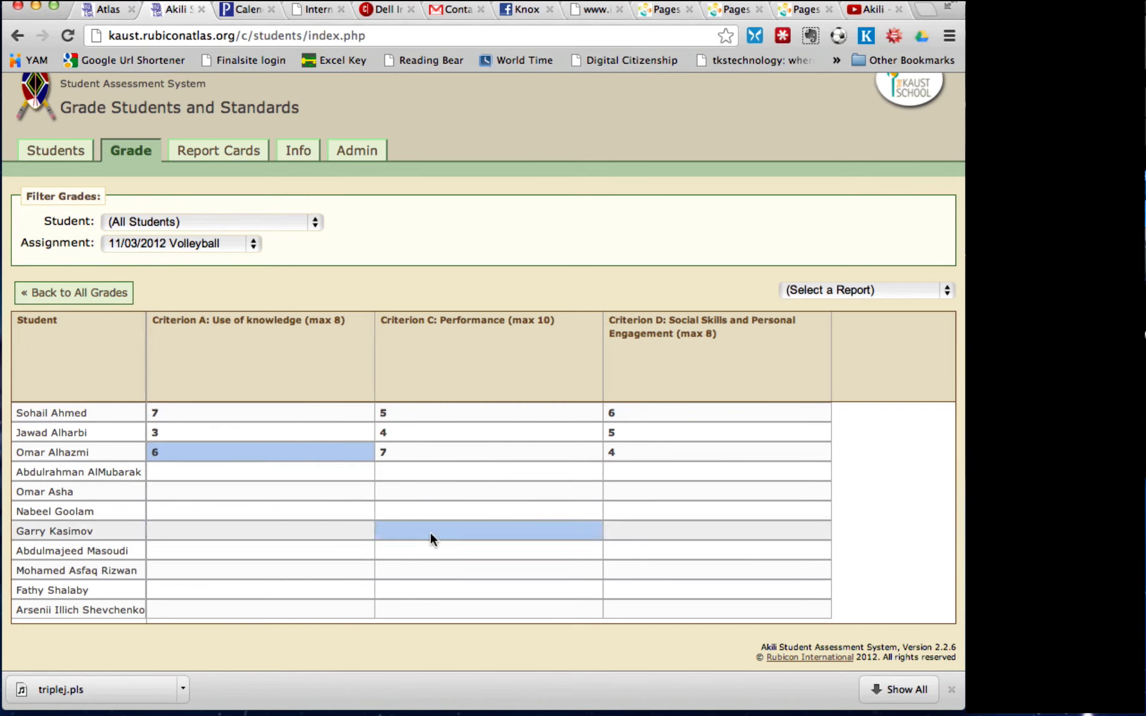
Step: View the comment field of the third student's Criterion C grade and leave it empty
left_click(435, 448)
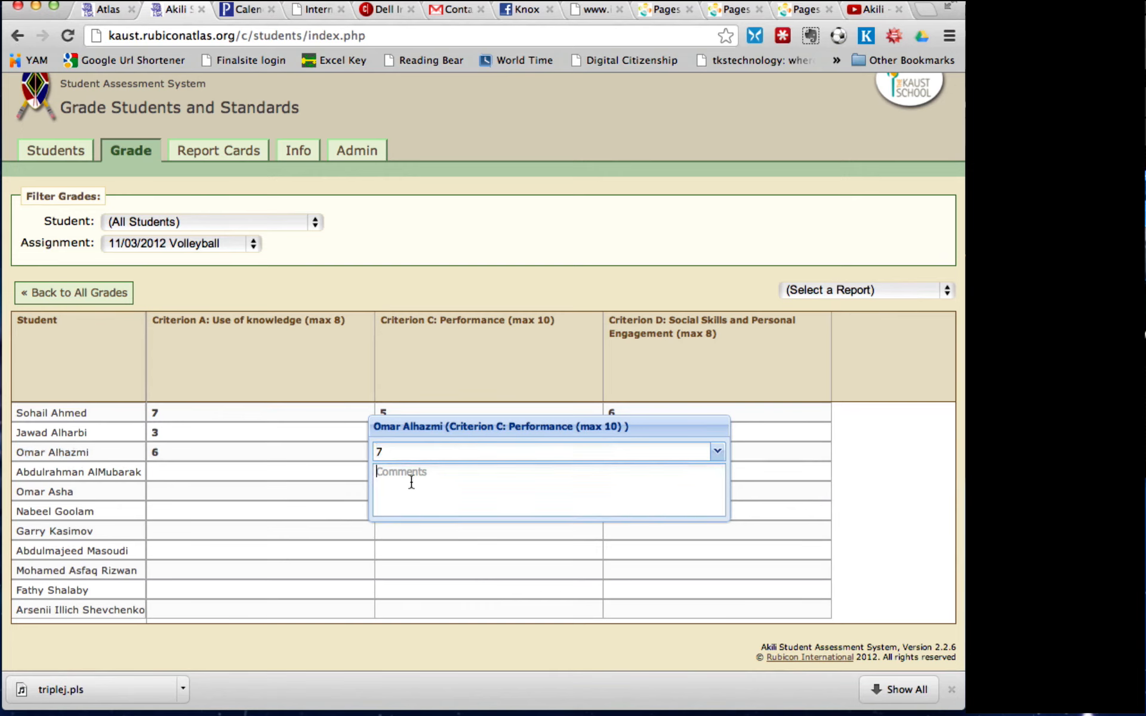
left_click(303, 471)
left_click(562, 499)
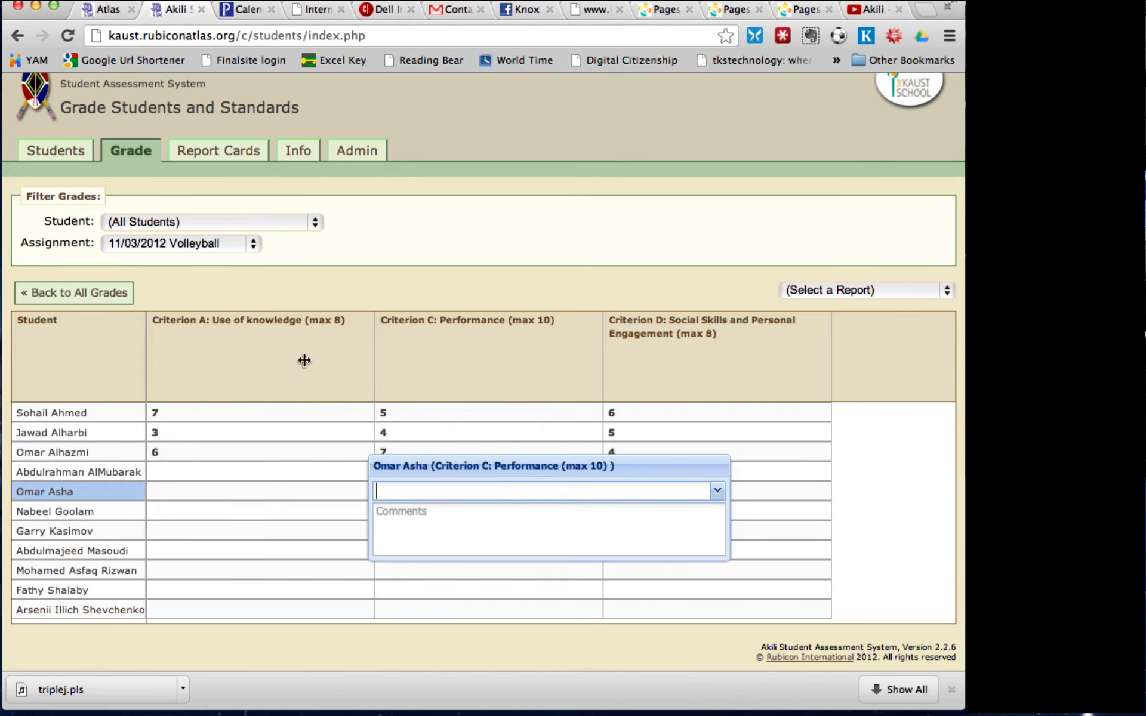
left_click(255, 293)
Step: Return to all grades, switch the gradebook axis to review the Volleyball grades by criterion, and switch the axis back
left_click(104, 296)
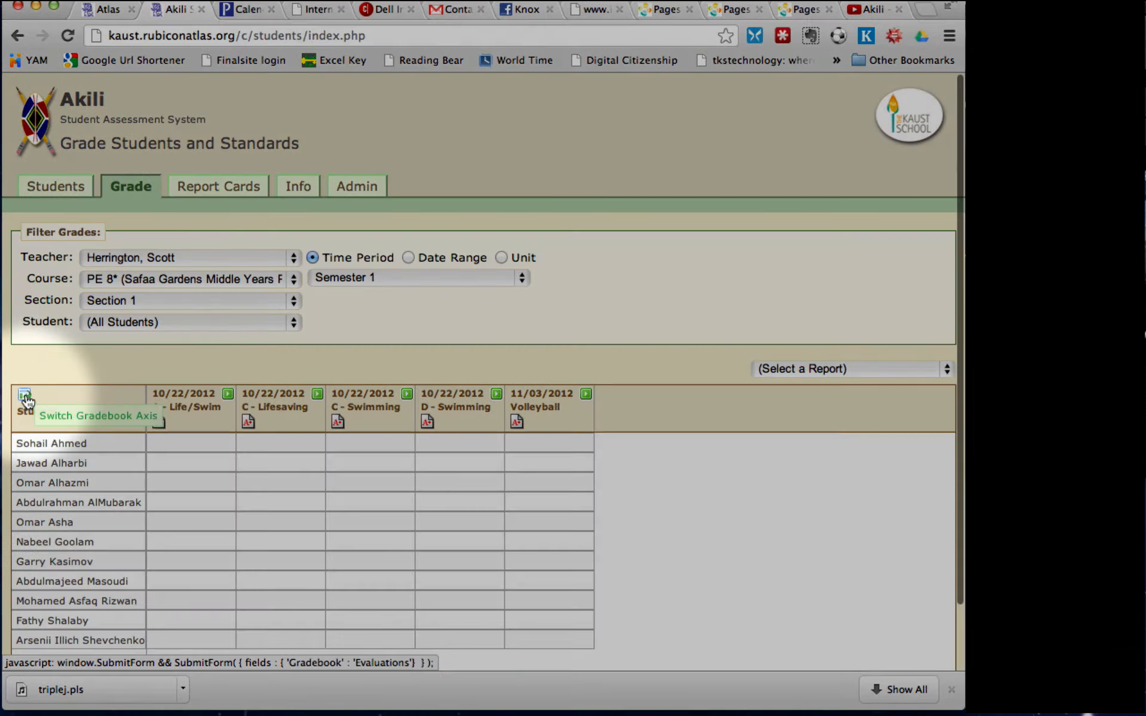
left_click(24, 396)
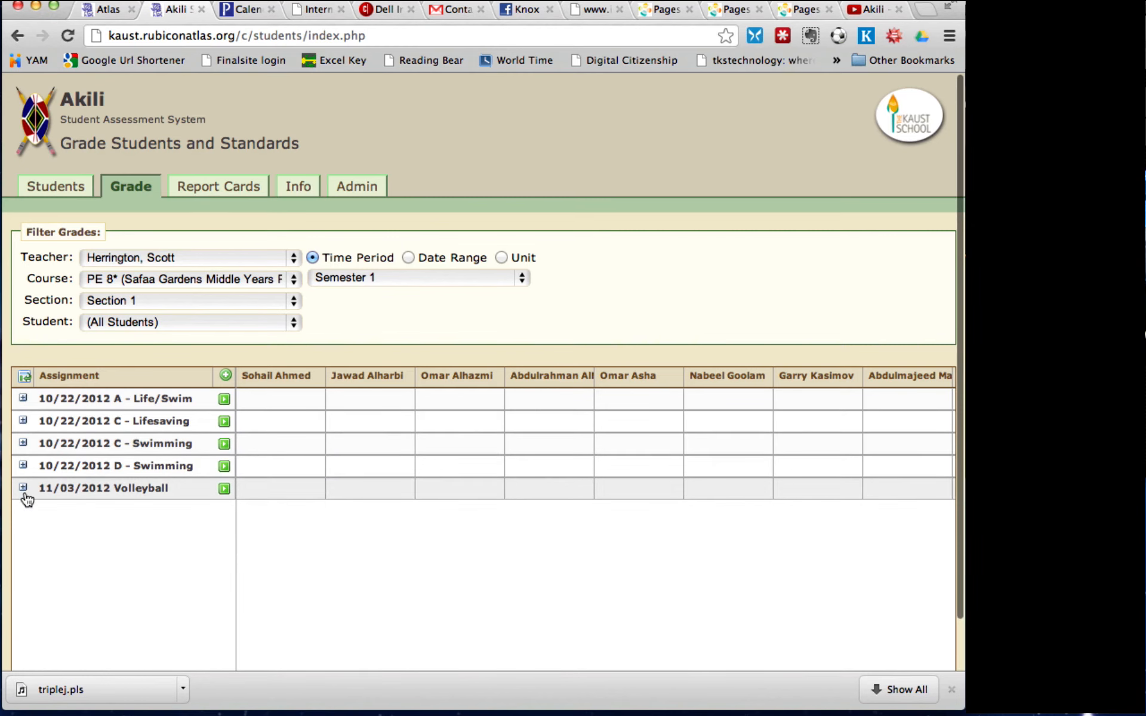
left_click(24, 489)
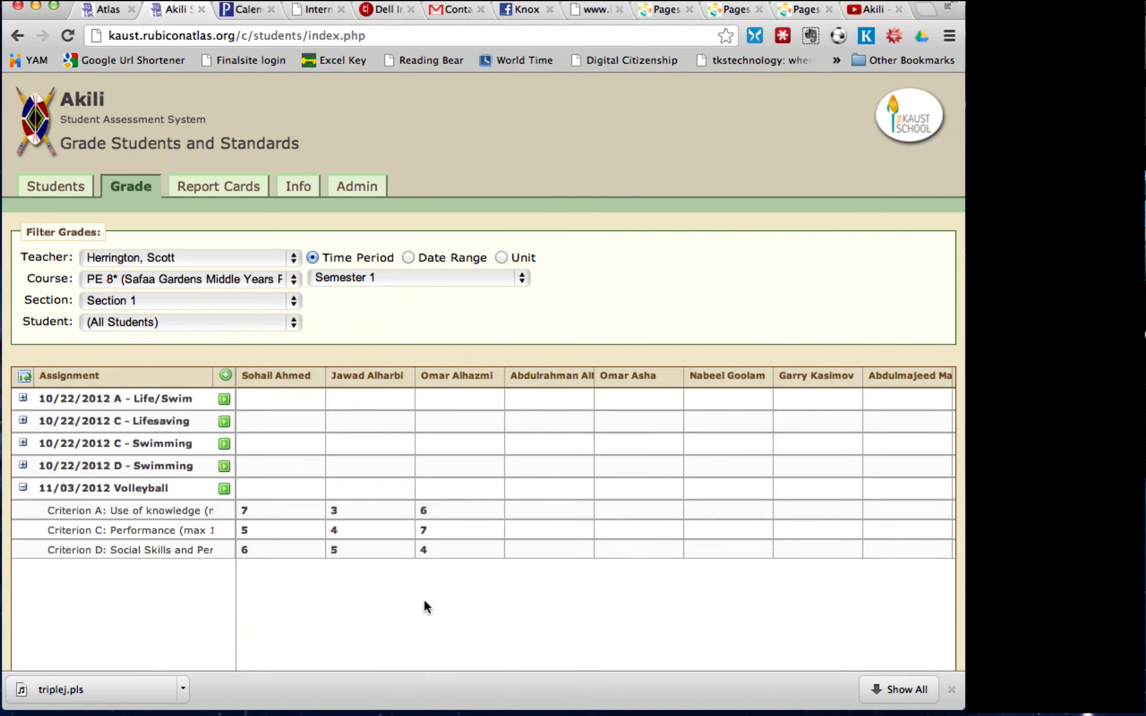
left_click(23, 489)
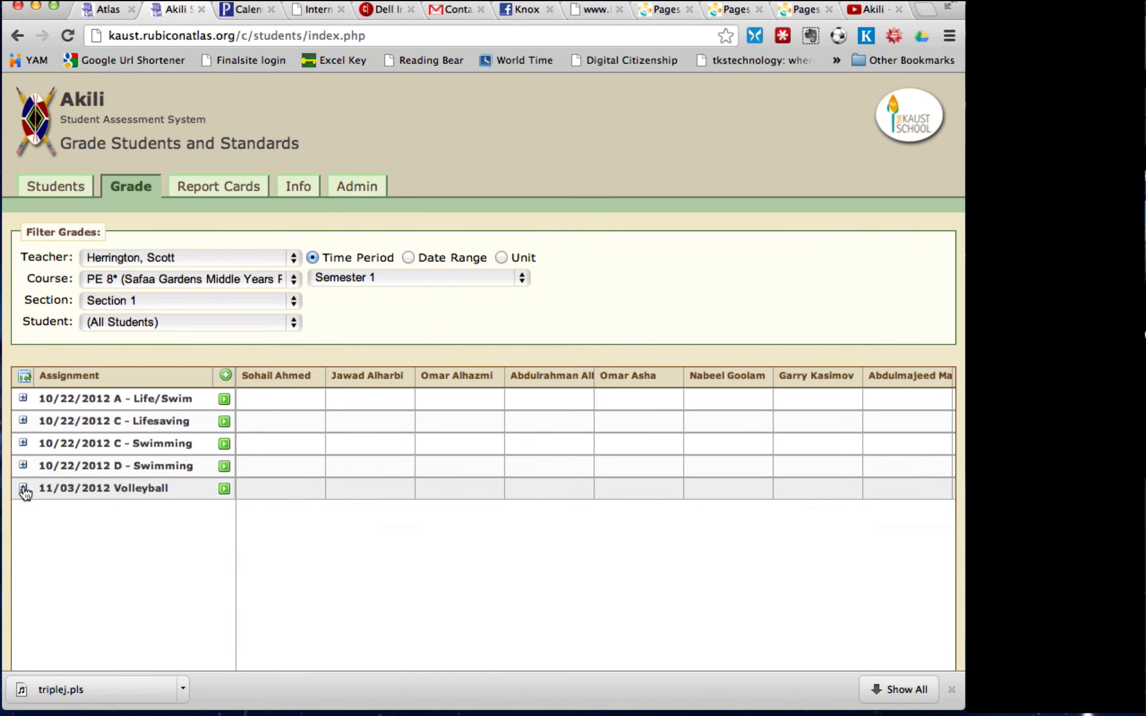
left_click(25, 378)
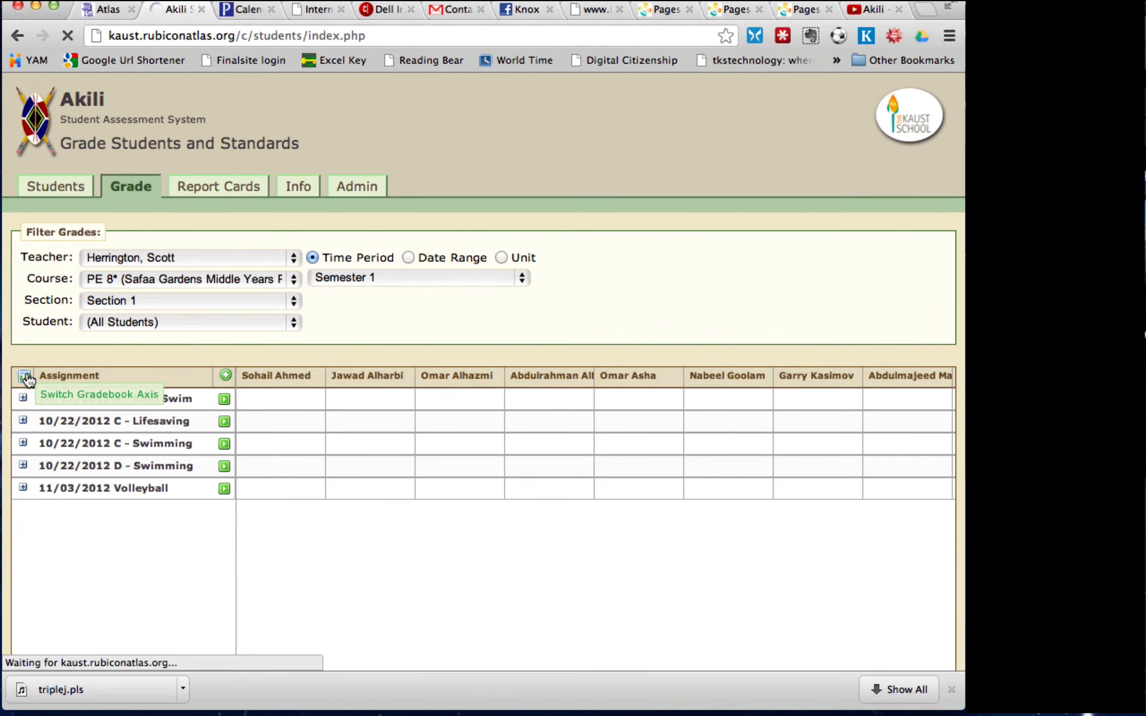